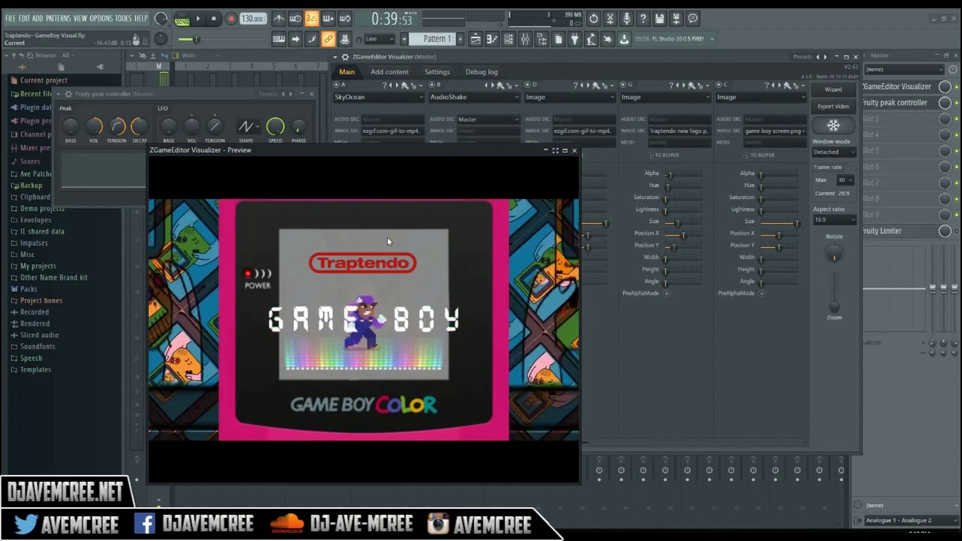
# Start a new empty project in place of the open GameBoy visual project
pyautogui.click(10, 18)
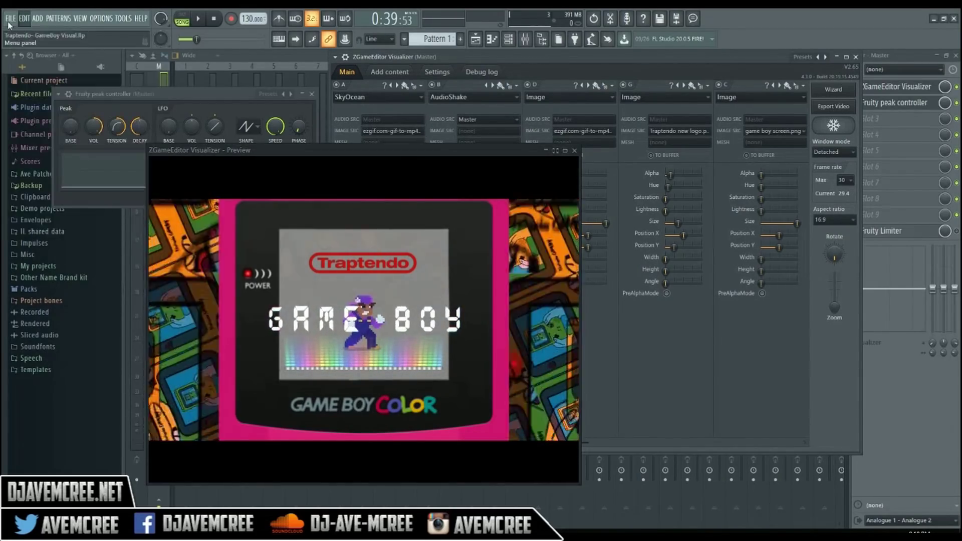
pyautogui.click(10, 18)
pyautogui.click(12, 32)
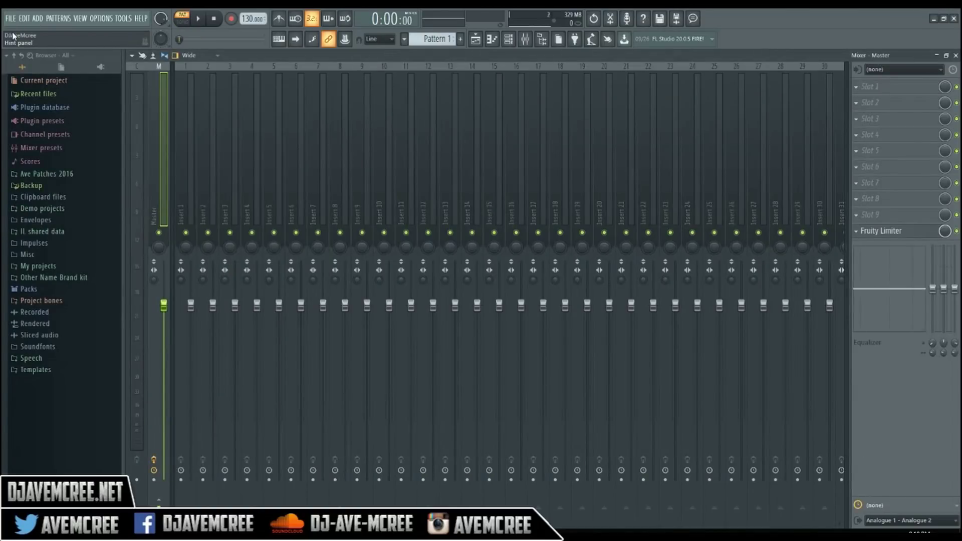
# Load ZGameEditor Visualizer into the first effect slot of the Master mixer track and move its window clear of the preview
pyautogui.click(857, 88)
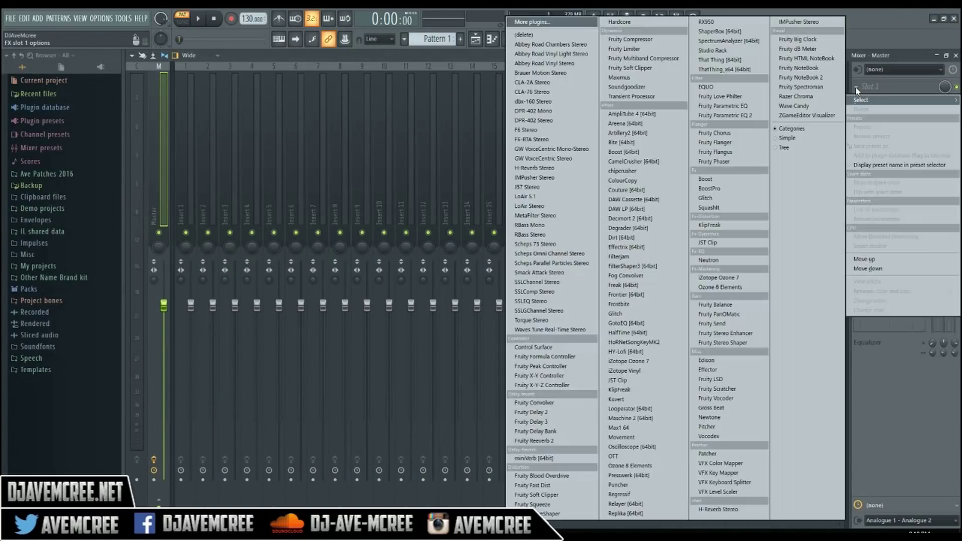
pyautogui.click(803, 116)
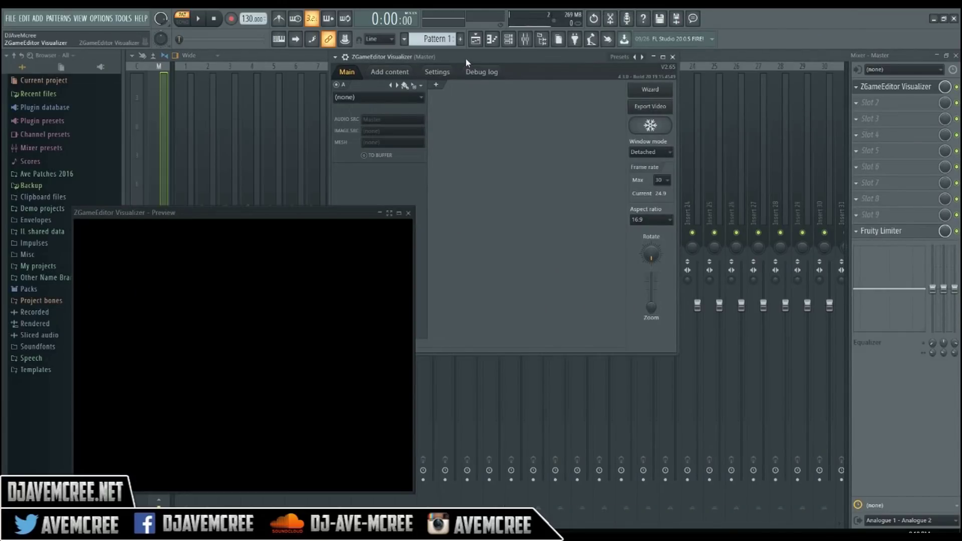
pyautogui.moveTo(465, 58); pyautogui.dragTo(515, 64)
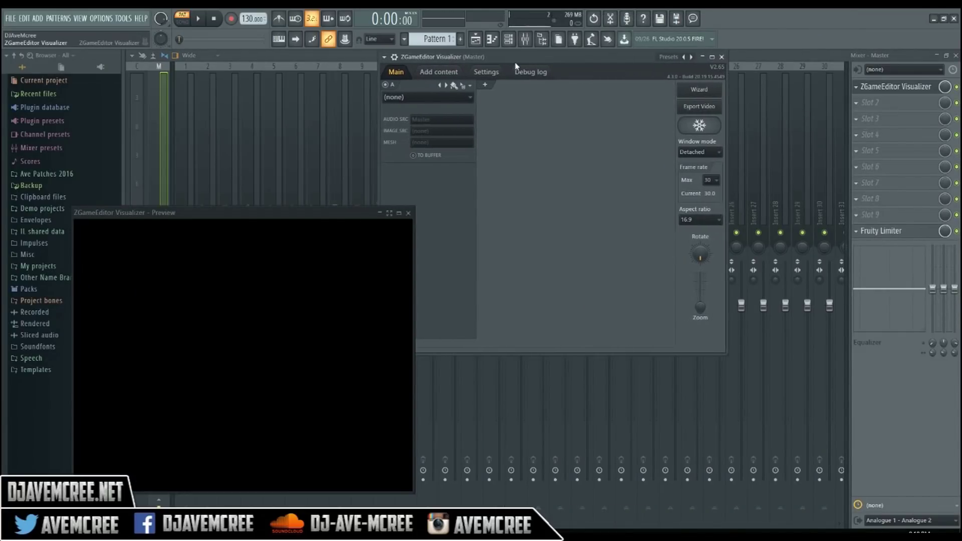
pyautogui.click(384, 57)
pyautogui.click(452, 274)
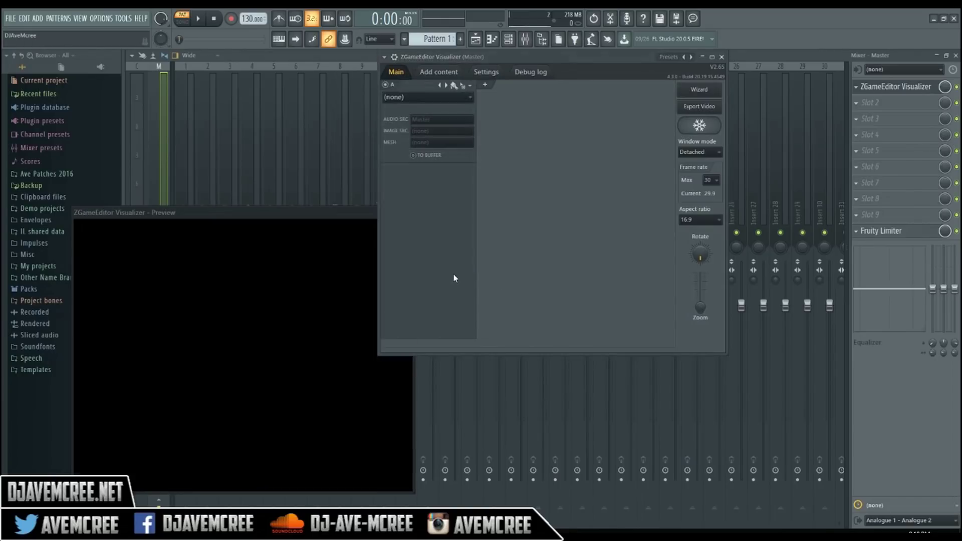
pyautogui.click(280, 216)
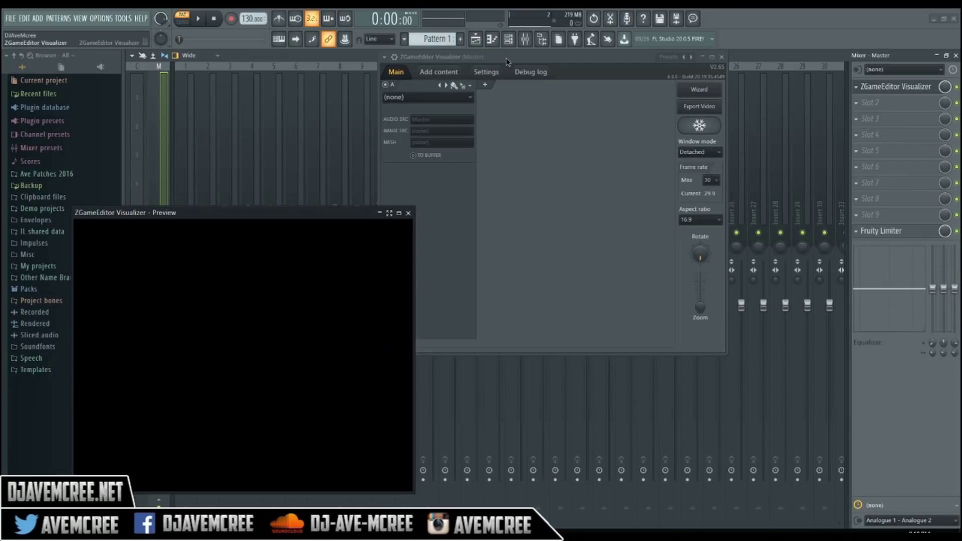
pyautogui.moveTo(506, 62); pyautogui.dragTo(540, 90)
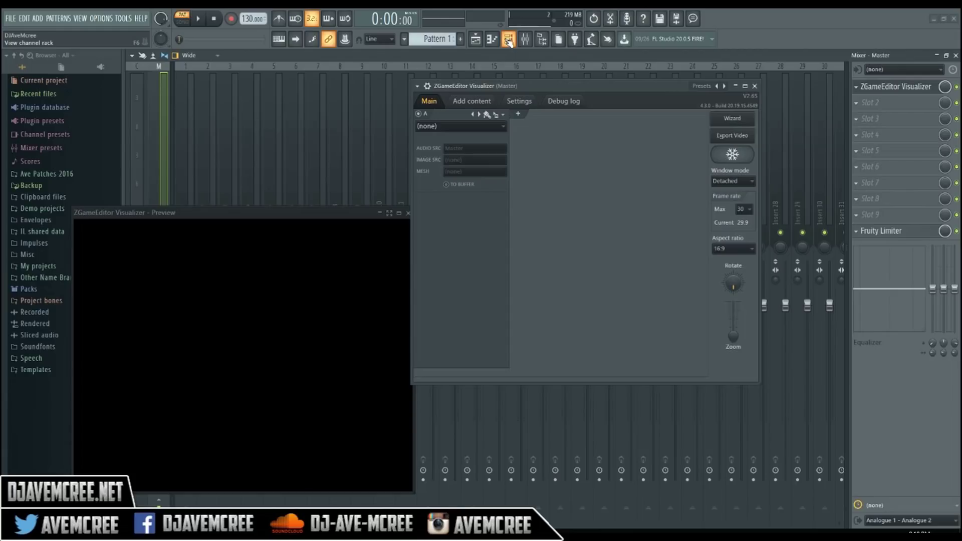
# Show the channel rack and insert an Audio Clip channel above the Kick channel
pyautogui.click(508, 40)
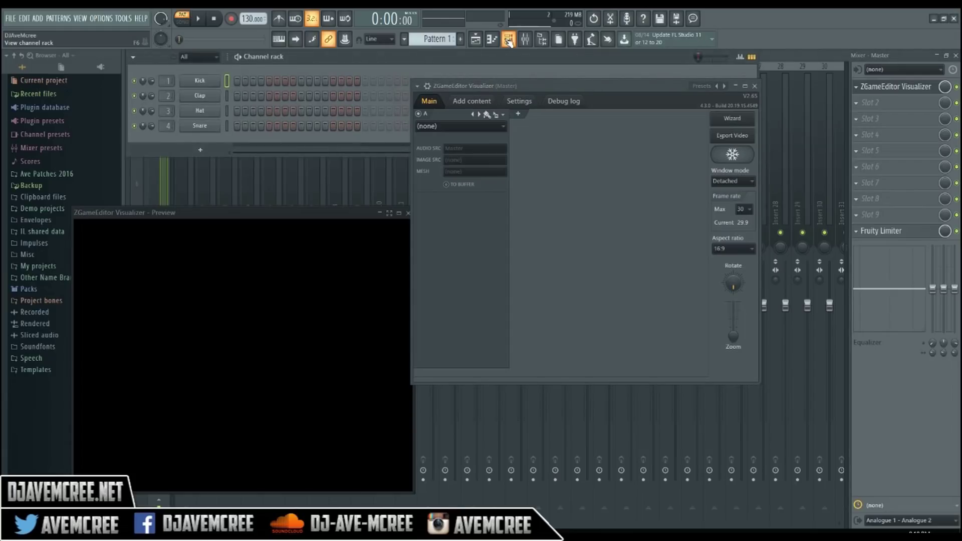
pyautogui.rightClick(200, 81)
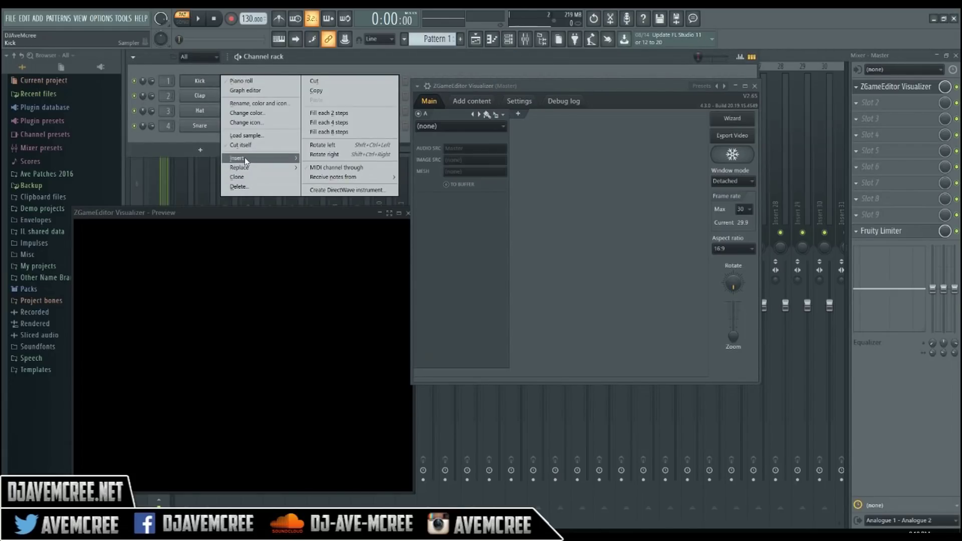
pyautogui.moveTo(245, 157)
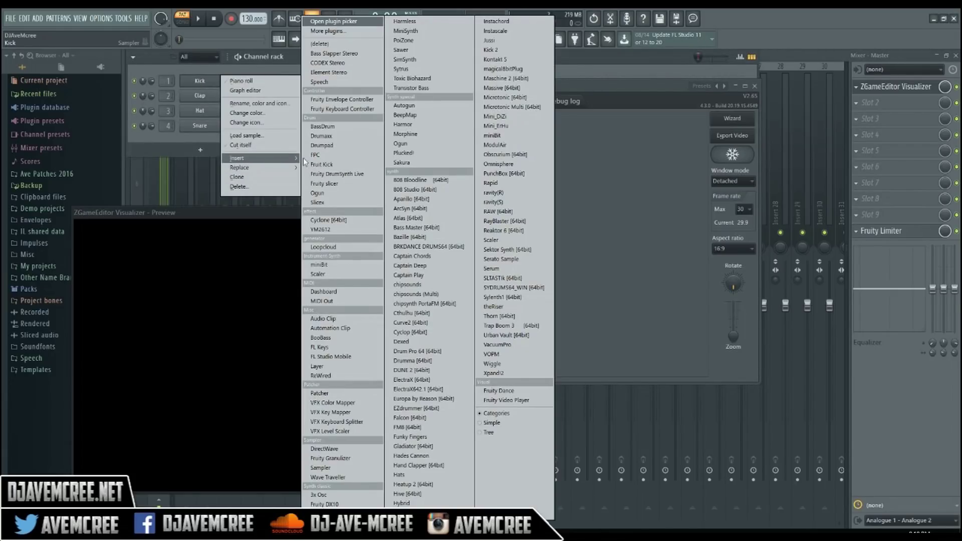
pyautogui.click(338, 320)
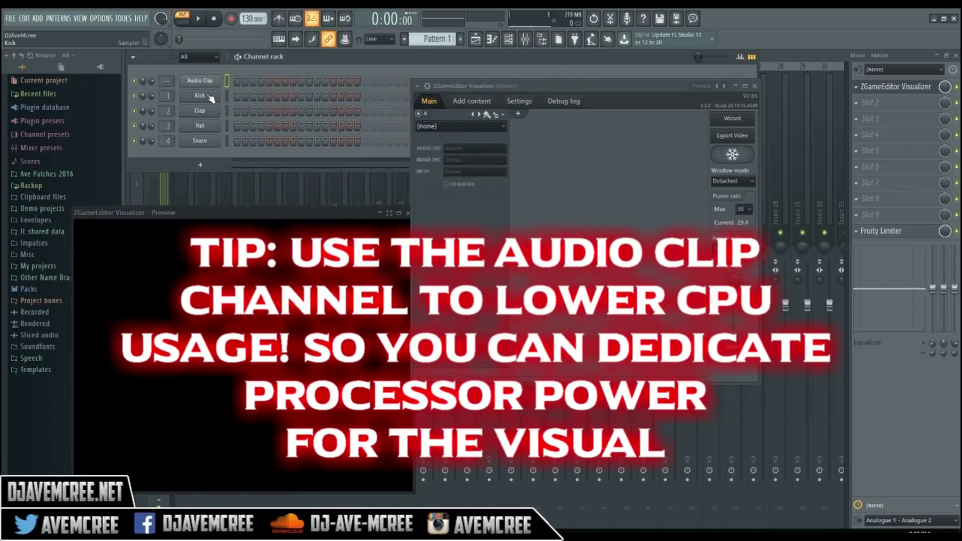
# Load the Trap Monsters X Traptendo- Drippy audio file into the new Audio Clip channel
pyautogui.click(208, 86)
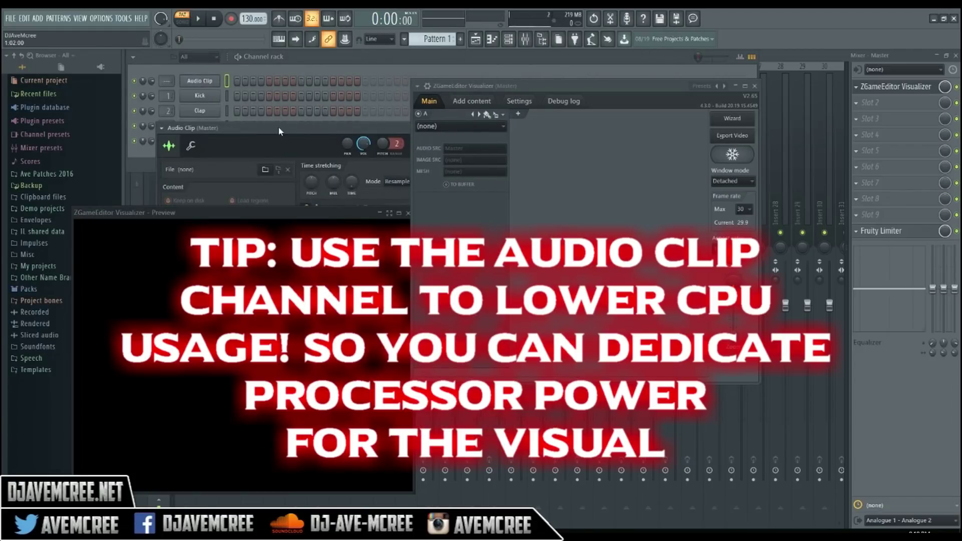
pyautogui.moveTo(278, 127); pyautogui.dragTo(242, 40)
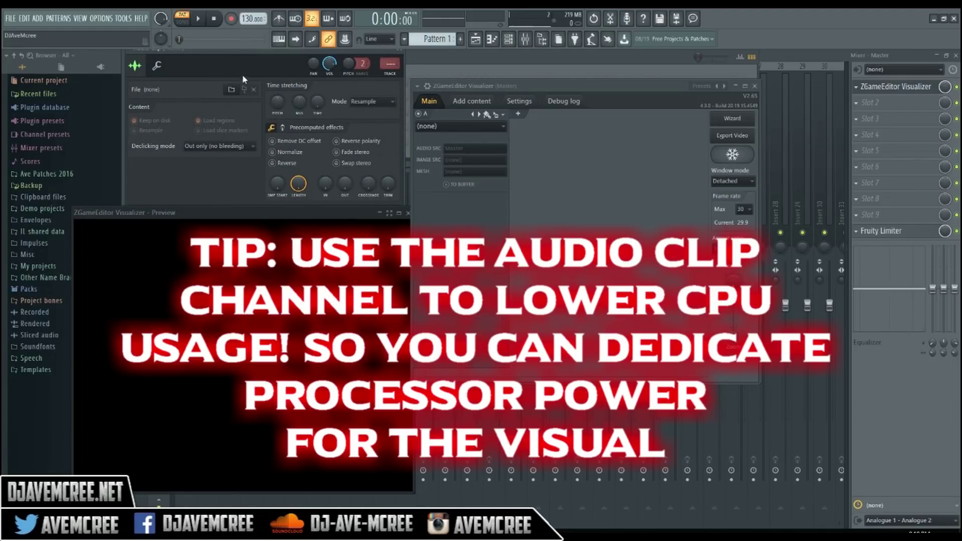
pyautogui.click(233, 92)
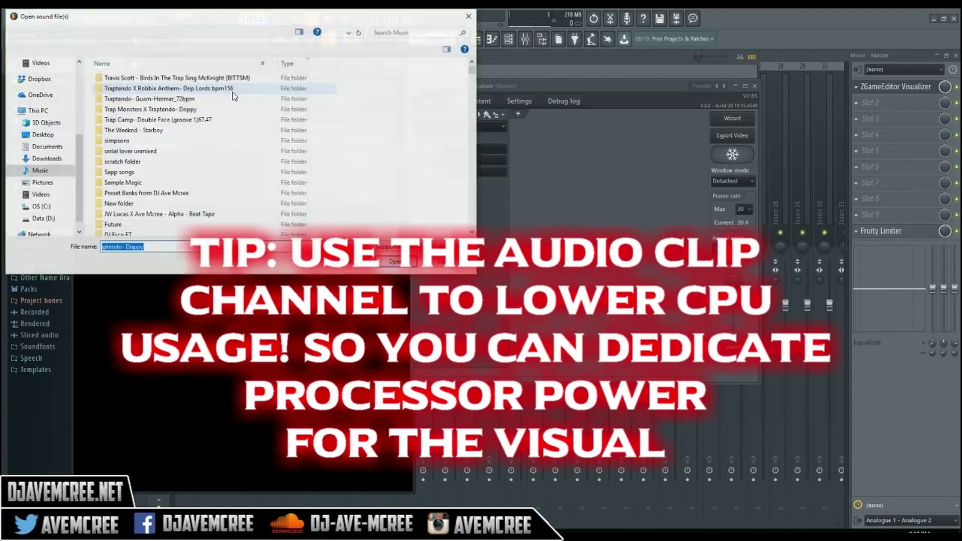
pyautogui.click(401, 259)
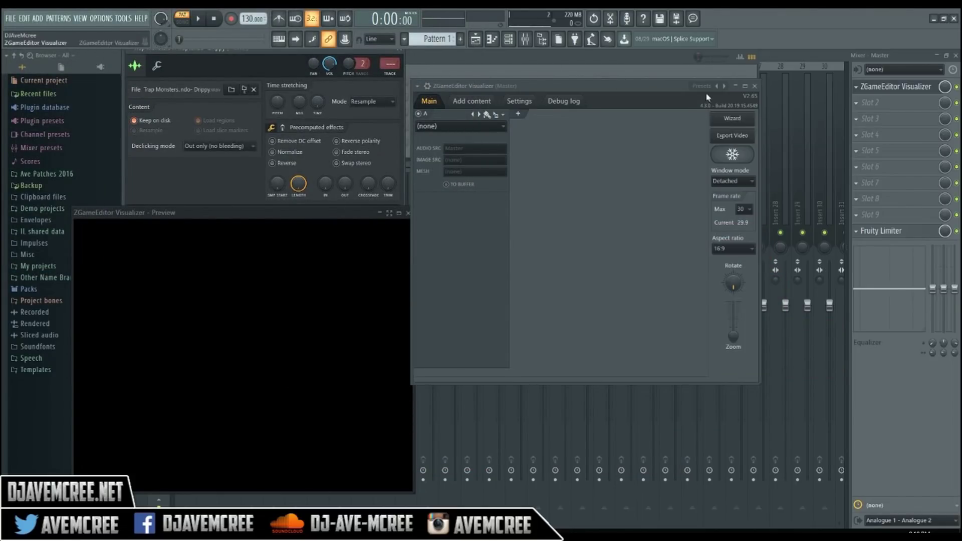
# Uncover the playlist by closing the mixer and moving the visualizer window aside, and switch playback to Song mode
pyautogui.click(955, 57)
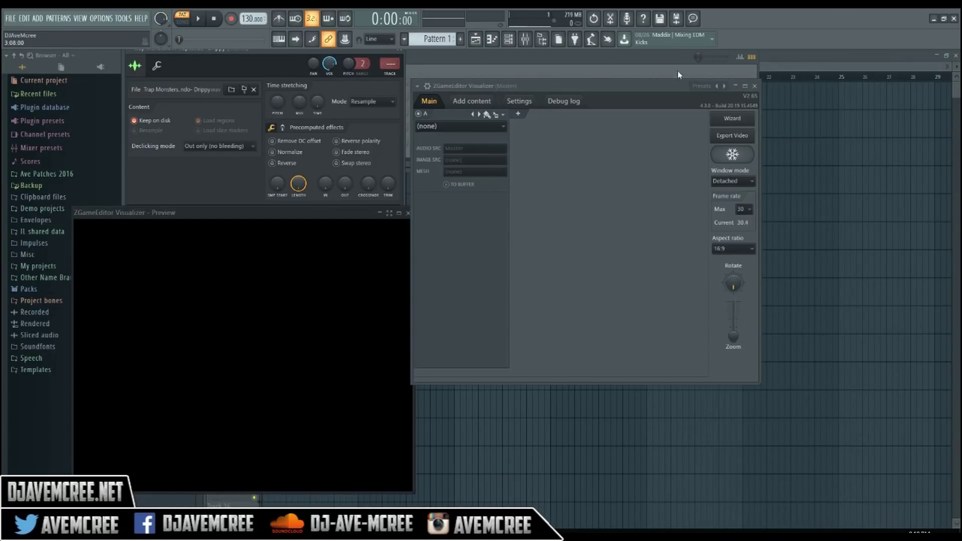
pyautogui.moveTo(644, 90); pyautogui.dragTo(800, 234)
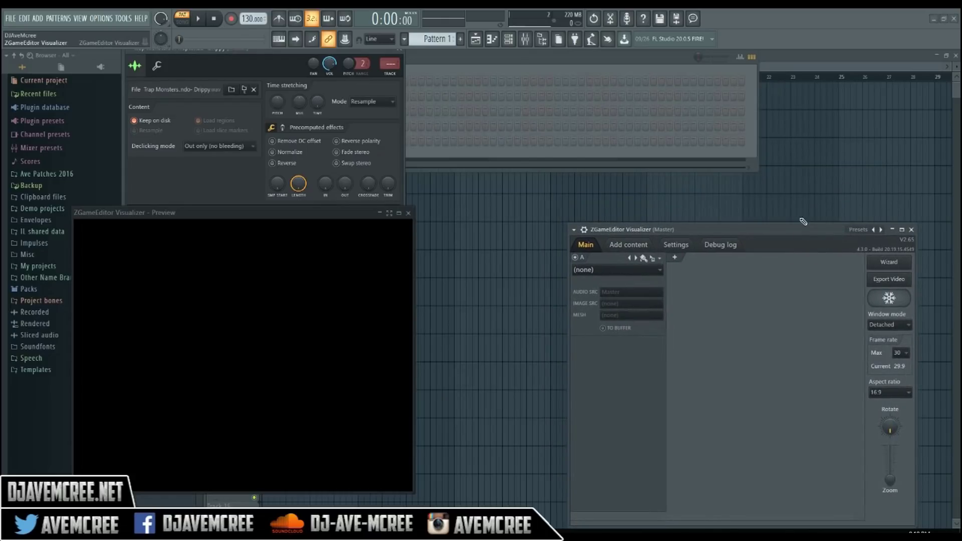
pyautogui.click(182, 22)
pyautogui.press('space')
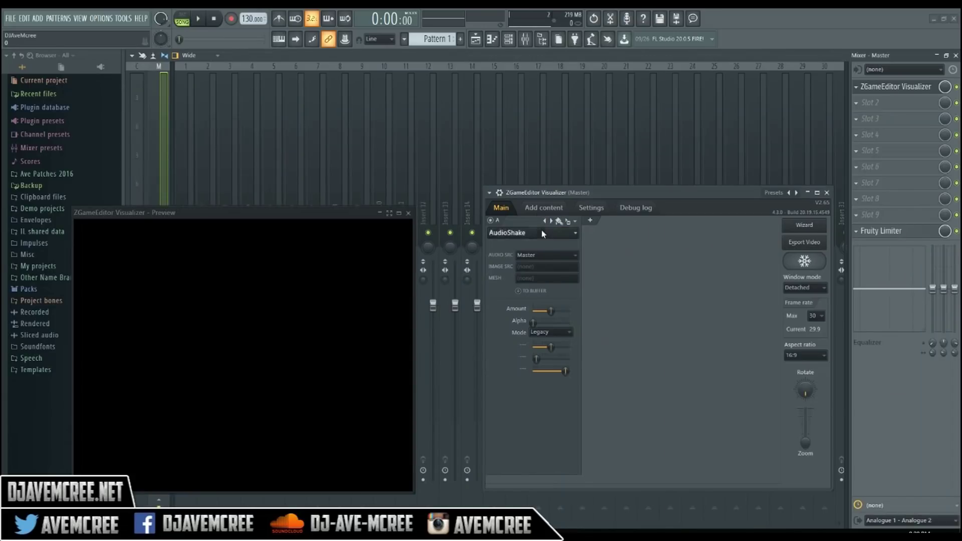
# Set the visualizer's layer A to the Cloud Ten scene and cycle through Lantern and Mandelbulb to Musicball
pyautogui.click(542, 231)
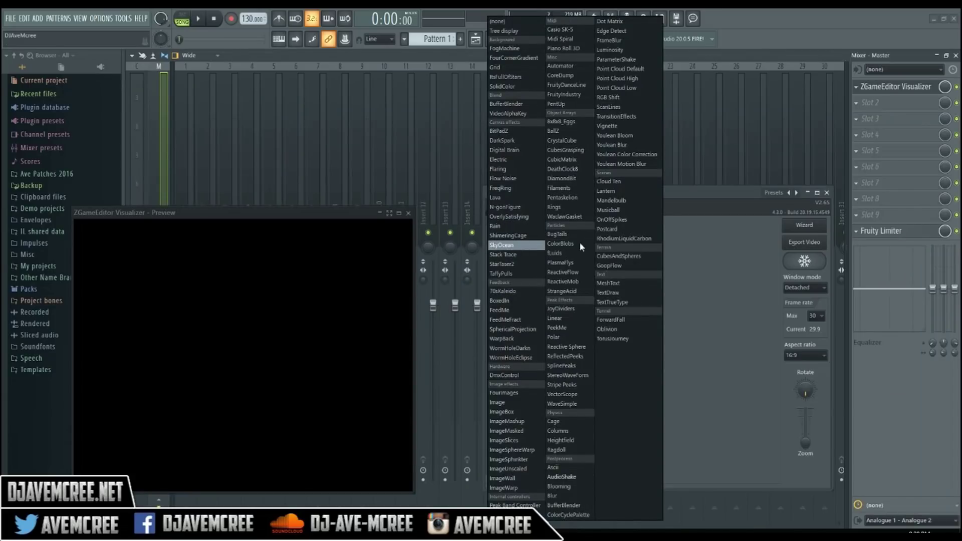
pyautogui.click(621, 181)
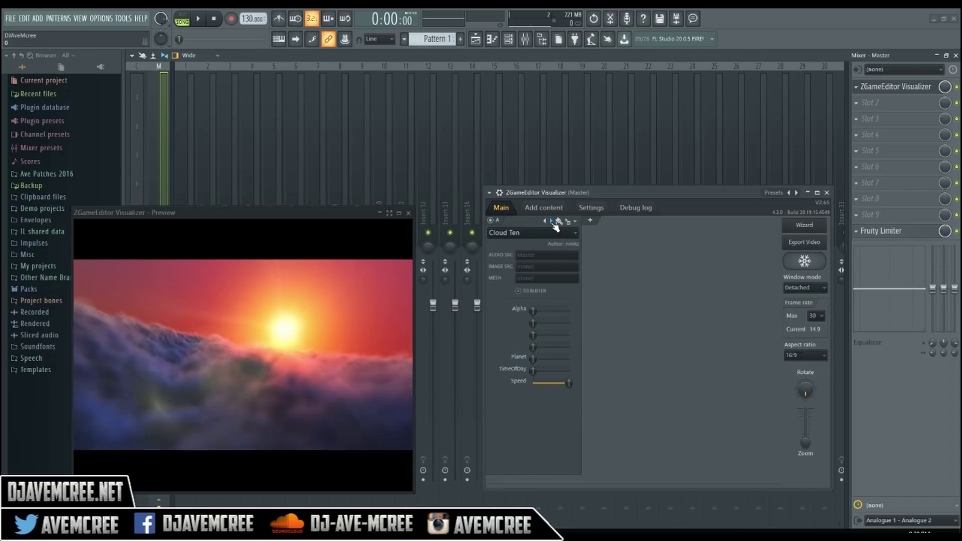
pyautogui.click(552, 221)
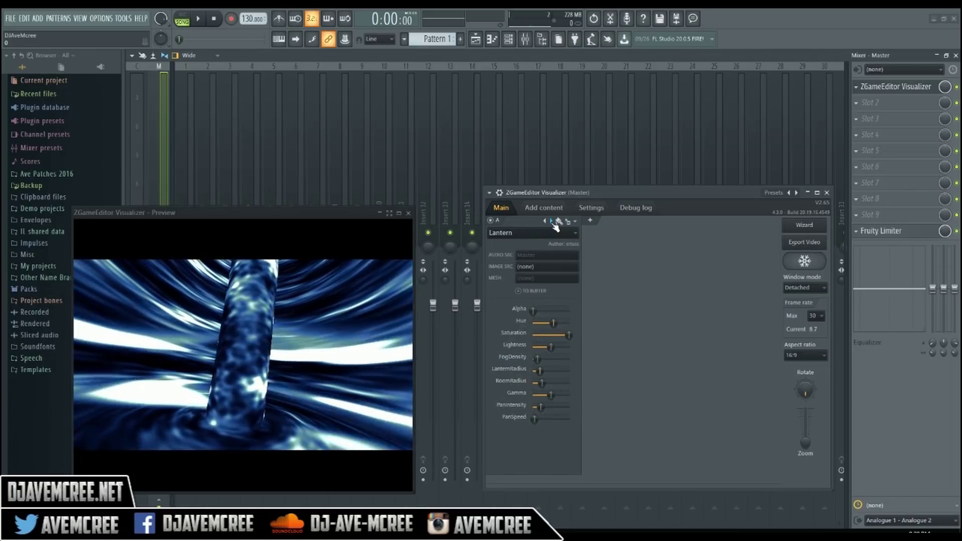
pyautogui.click(552, 221)
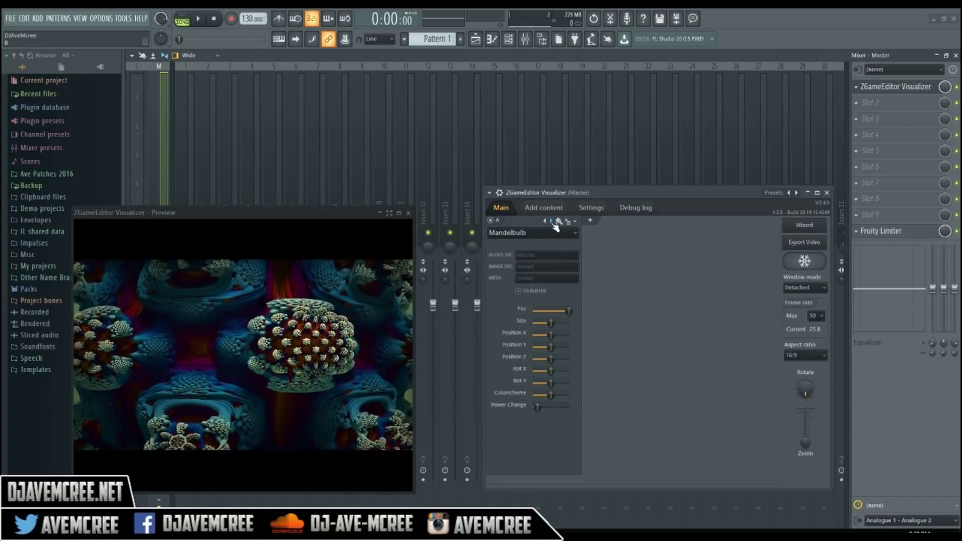
pyautogui.click(552, 222)
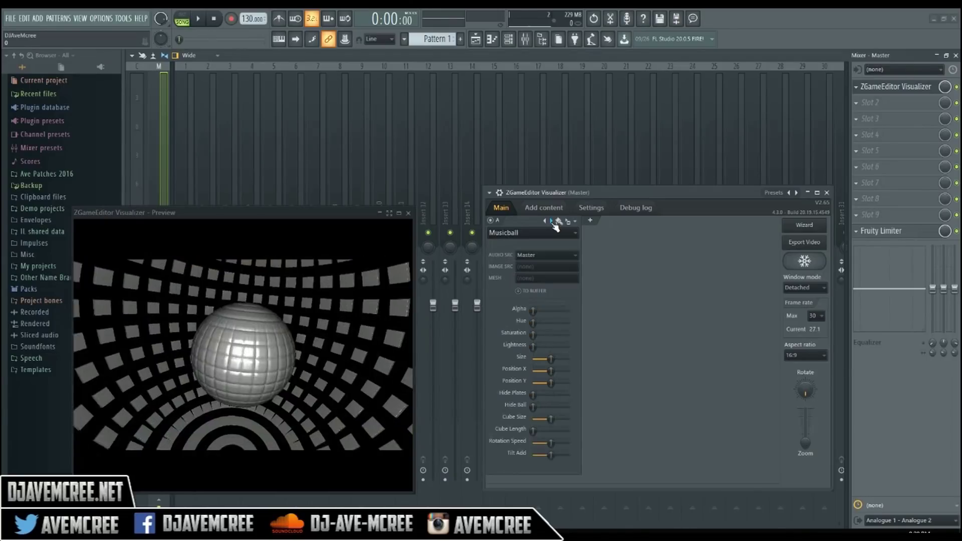
# Switch to the Chrome browser and search GIPHY for "video game background"
pyautogui.click(253, 487)
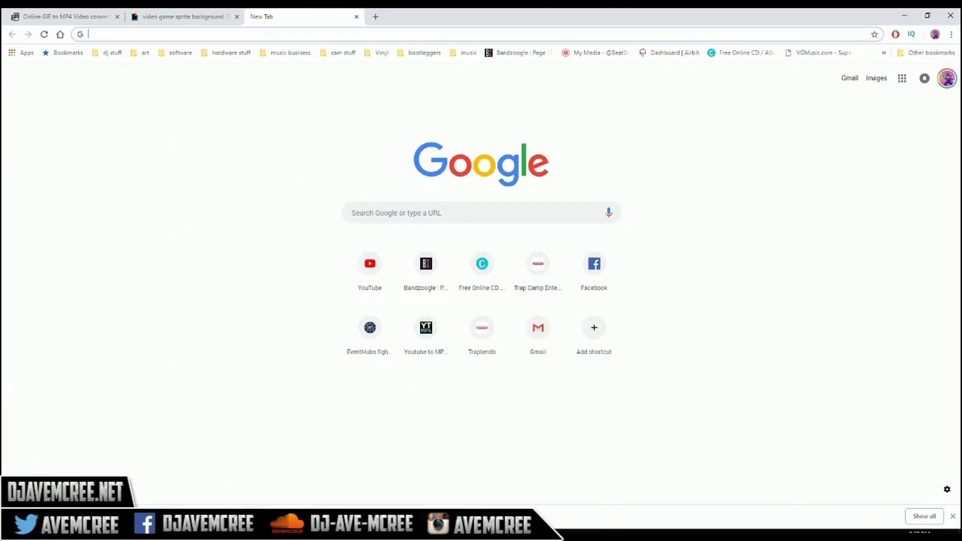
pyautogui.click(168, 15)
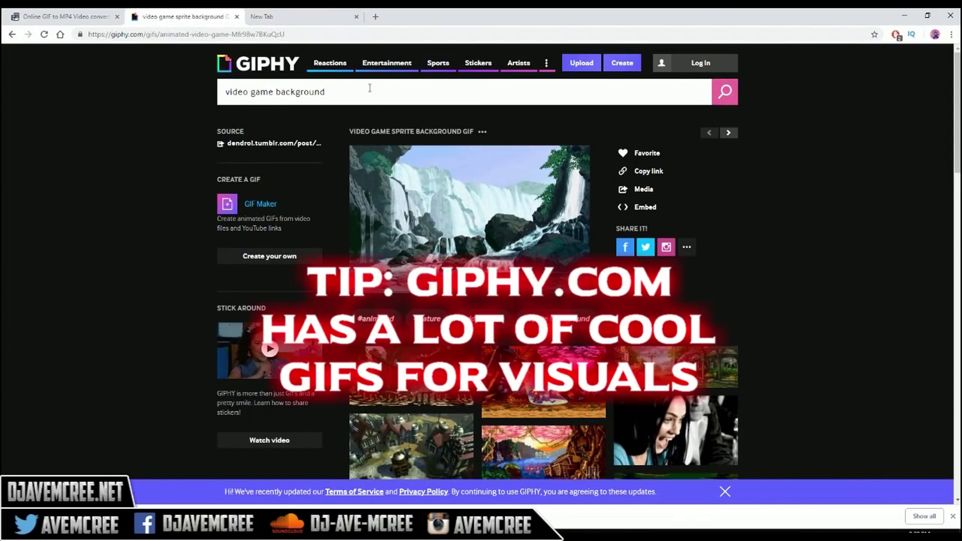
pyautogui.moveTo(367, 91); pyautogui.dragTo(224, 100)
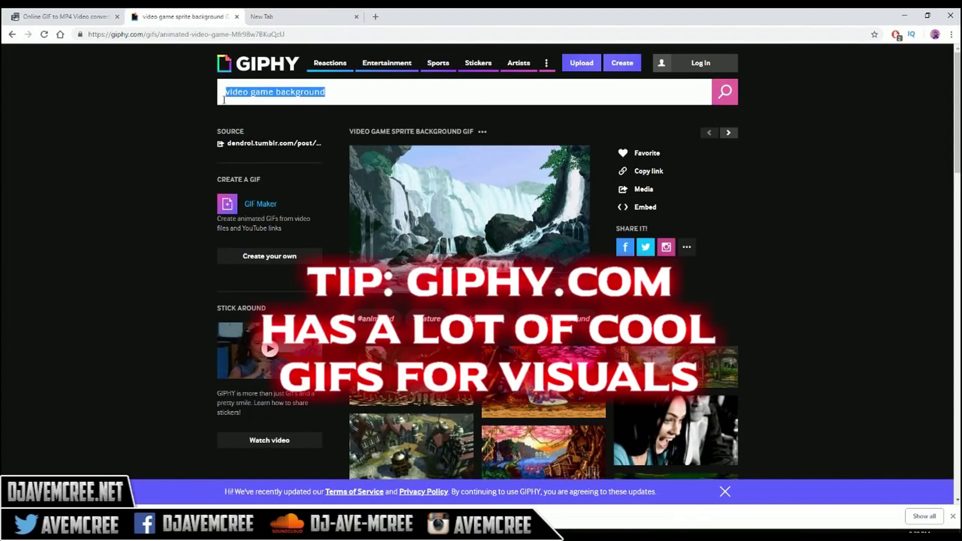
pyautogui.write('video game')
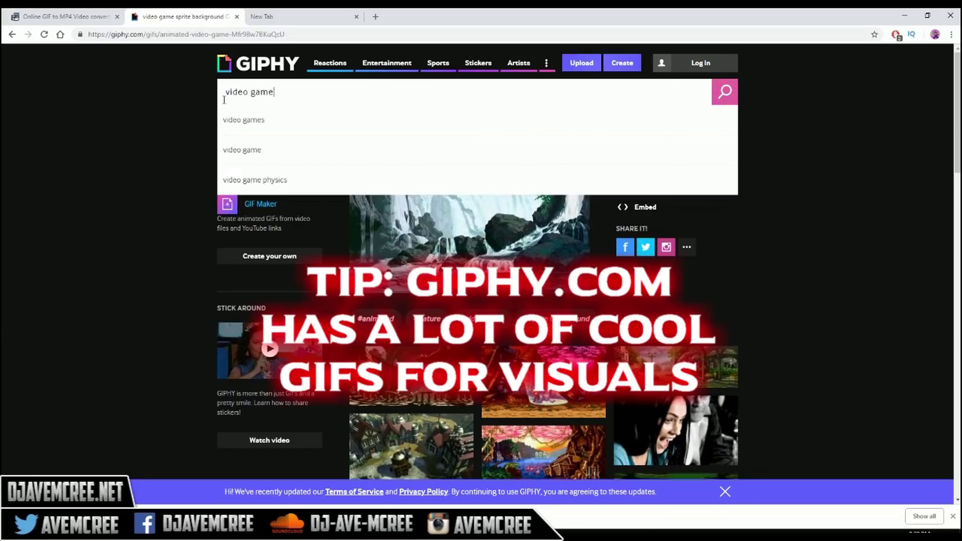
pyautogui.write(' back')
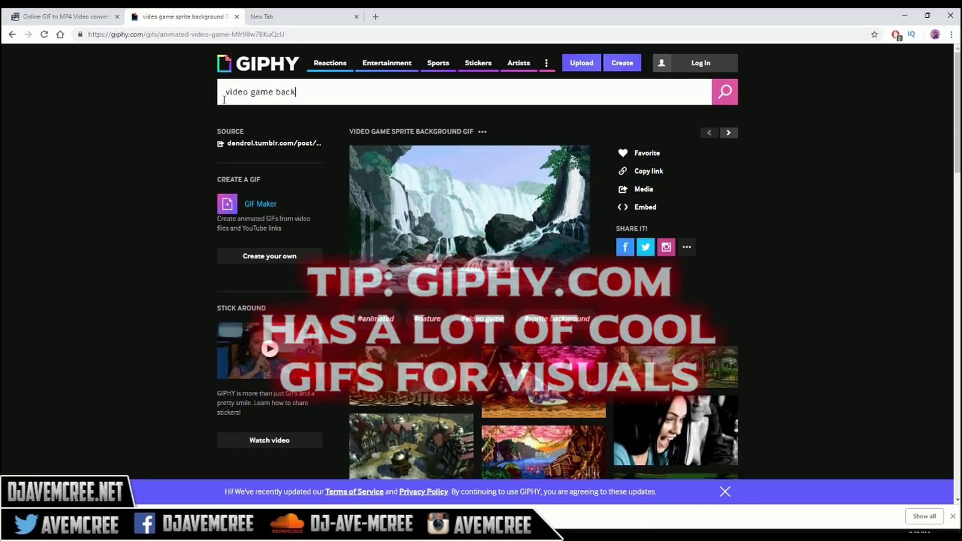
pyautogui.write('ground')
pyautogui.press('Return')
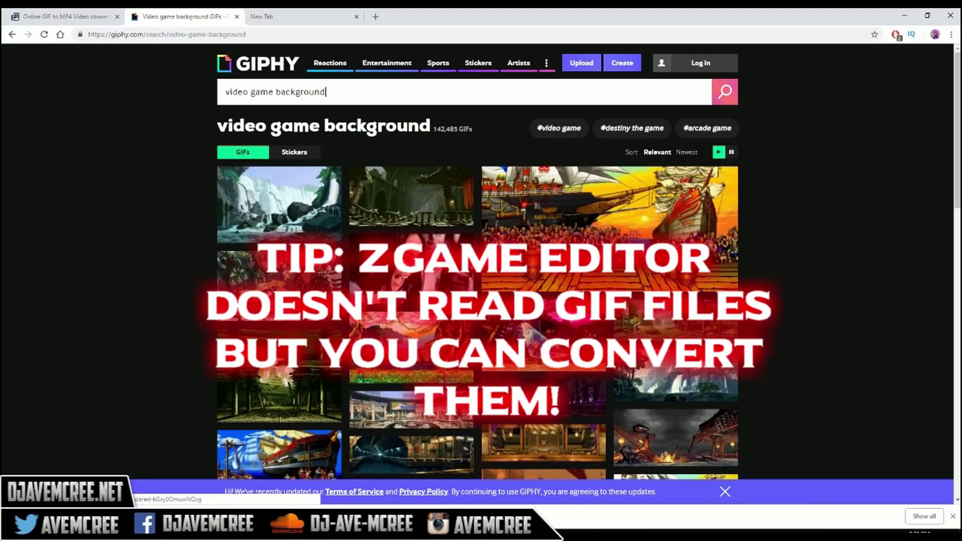
# Open the waterfall video game sprite background GIF and save it to the Downloads folder
pyautogui.click(284, 208)
pyautogui.rightClick(474, 230)
pyautogui.click(491, 325)
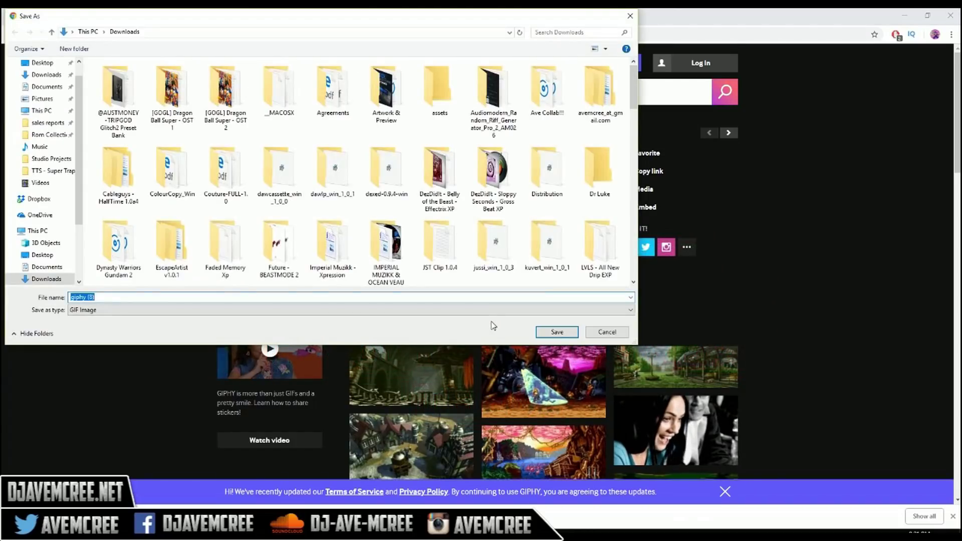
pyautogui.click(556, 332)
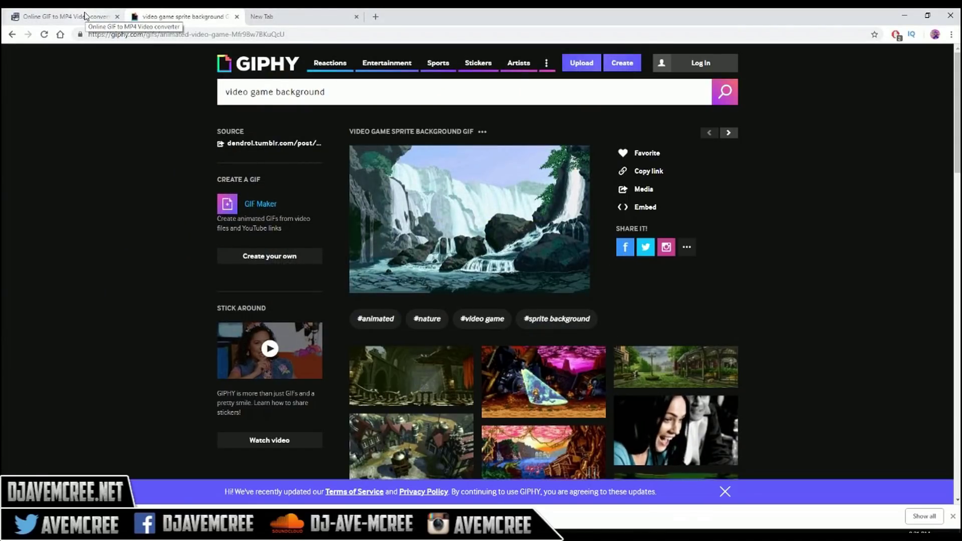
# Switch to the ezgif.com GIF to MP4 converter page and open the file selection for uploading an image
pyautogui.click(57, 17)
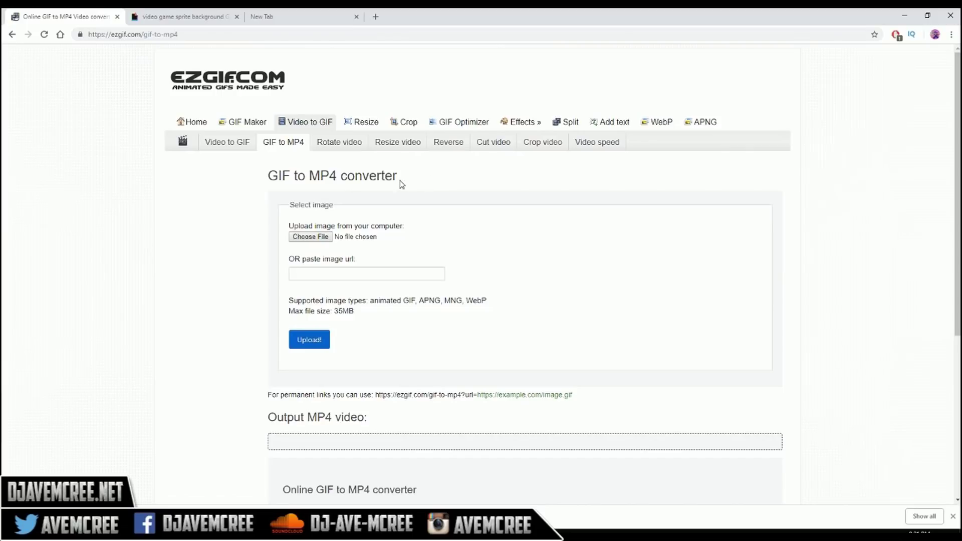
pyautogui.click(311, 237)
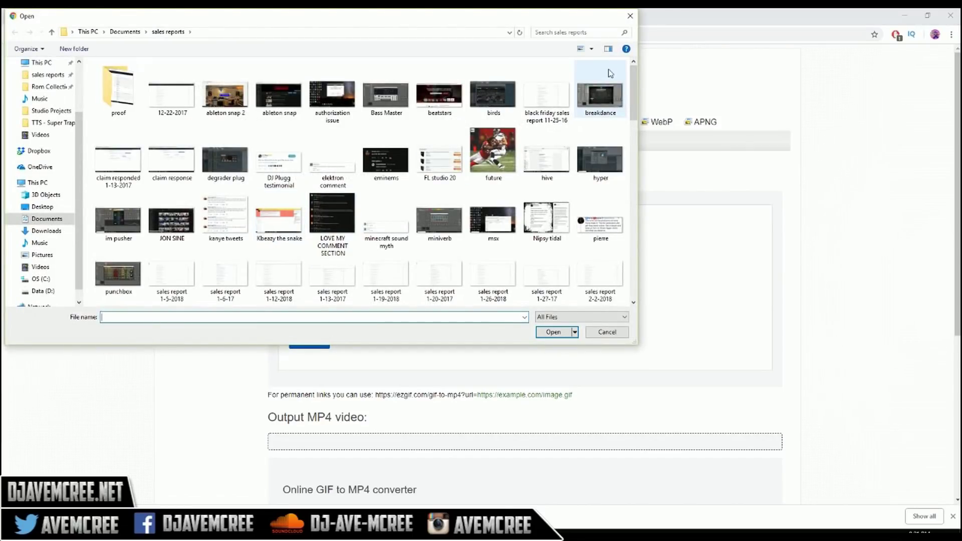
pyautogui.click(591, 31)
pyautogui.write('giphy')
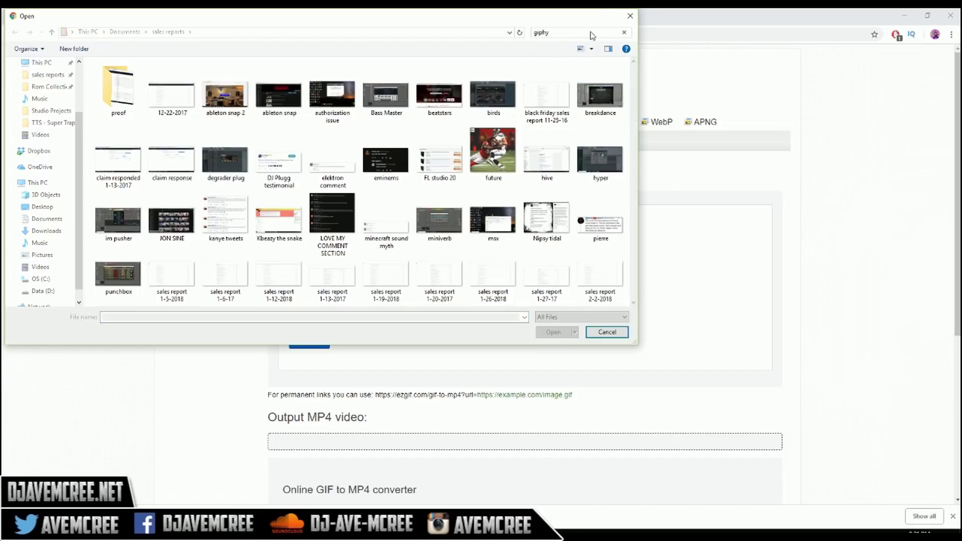
pyautogui.press('BackSpace')
pyautogui.press('BackSpace')
pyautogui.press('BackSpace')
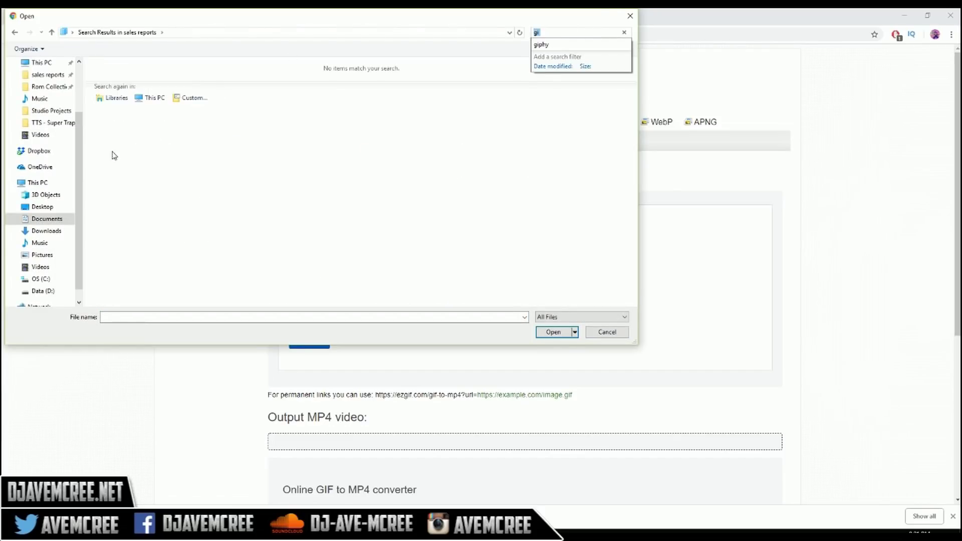
# Search the Downloads folder for "giphy" and choose the waterfall GIF giphy (8) for upload
pyautogui.click(39, 230)
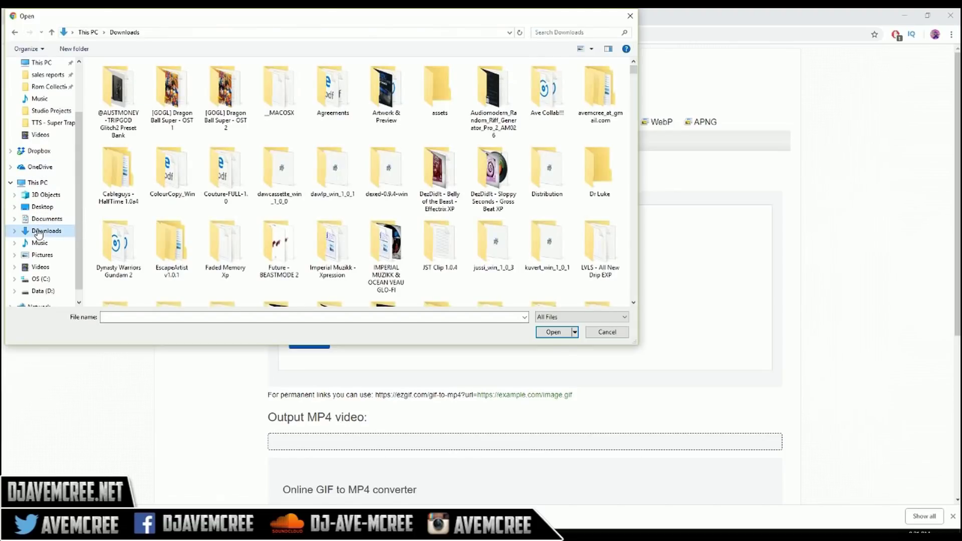
pyautogui.click(561, 30)
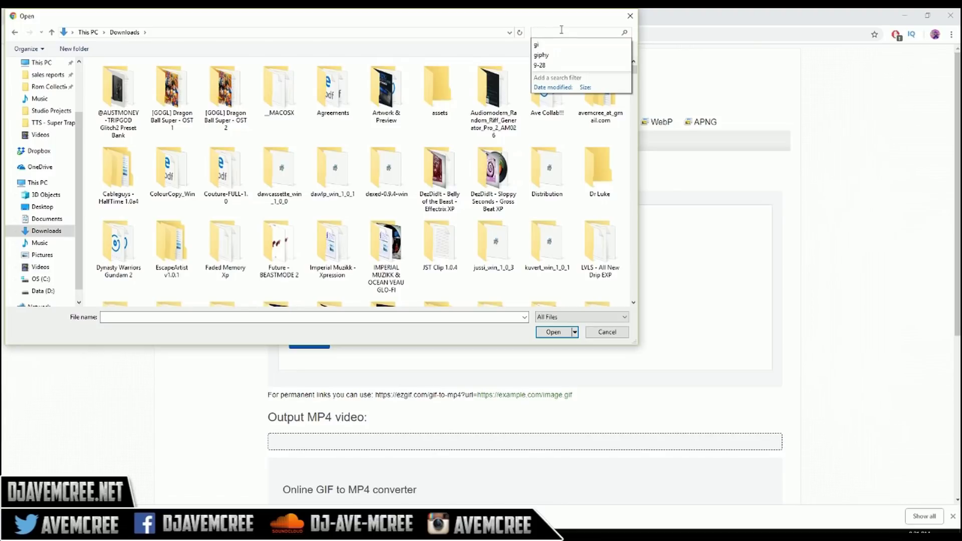
pyautogui.write('giph')
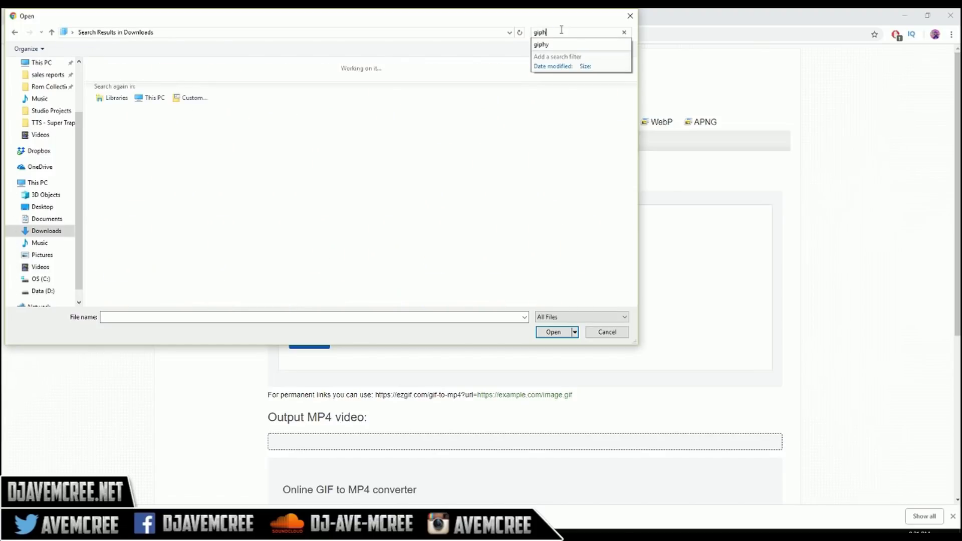
pyautogui.write('y')
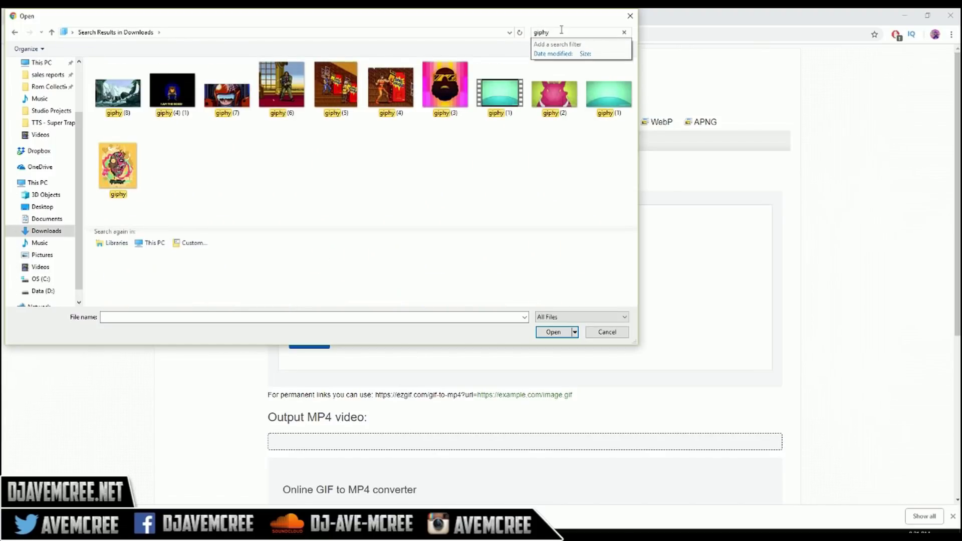
pyautogui.doubleClick(111, 97)
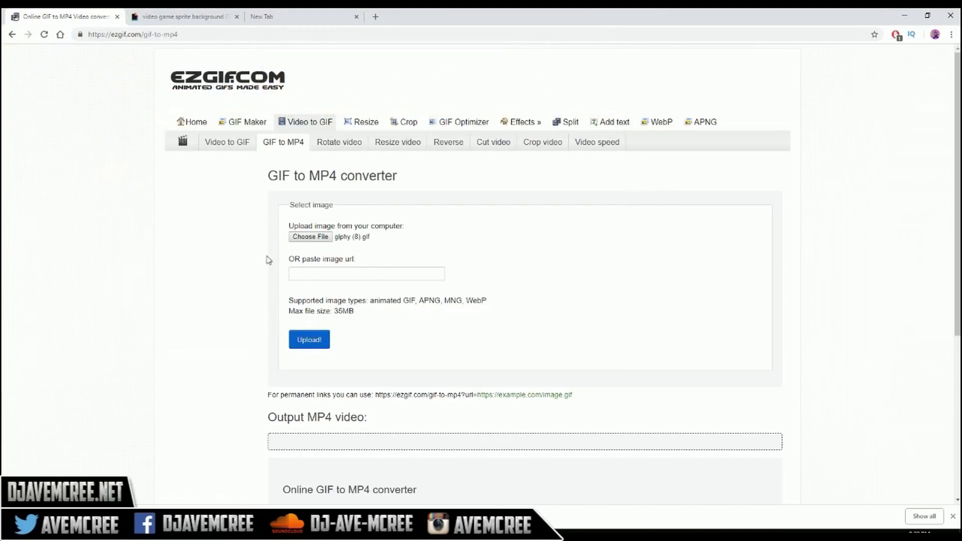
# Upload the chosen GIF, convert it to MP4 and save the output video
pyautogui.click(313, 347)
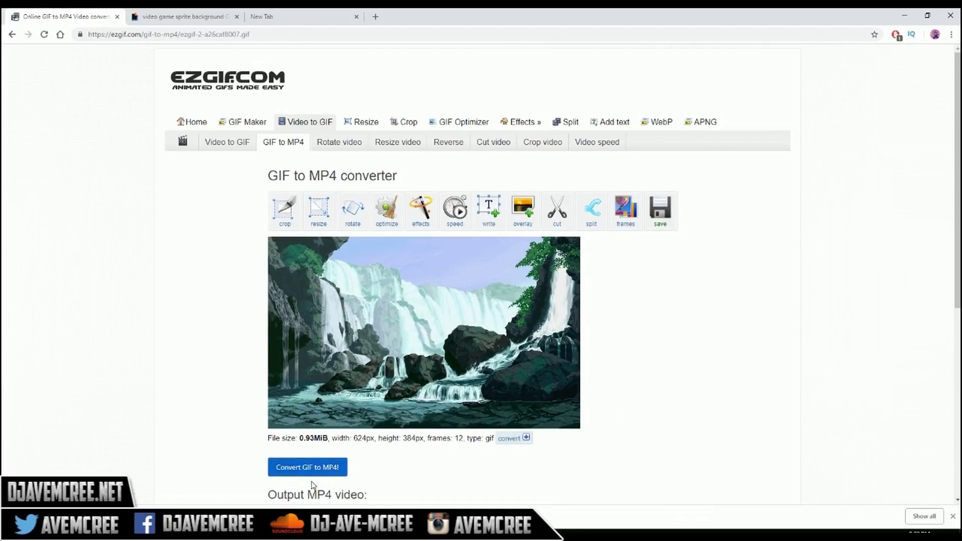
pyautogui.click(314, 470)
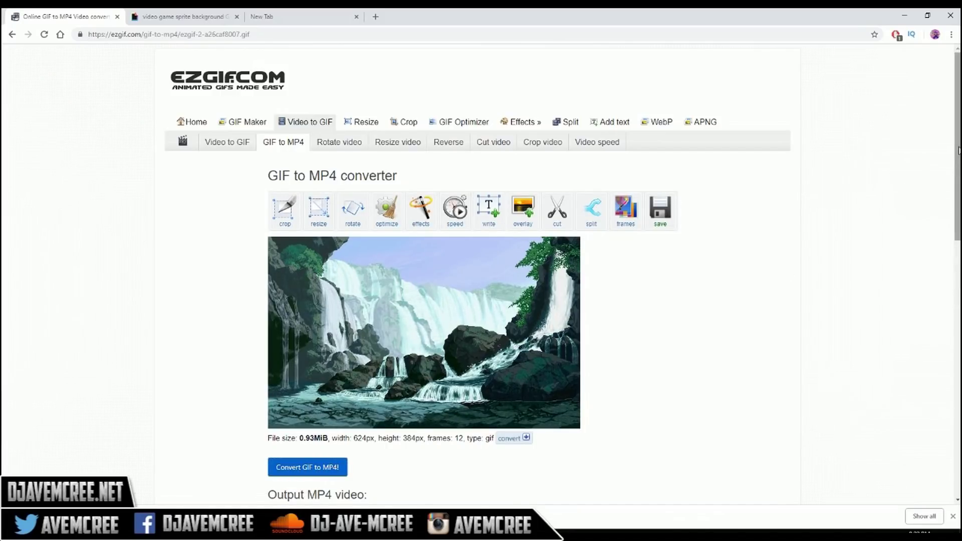
pyautogui.scroll(-9, 481, 276)
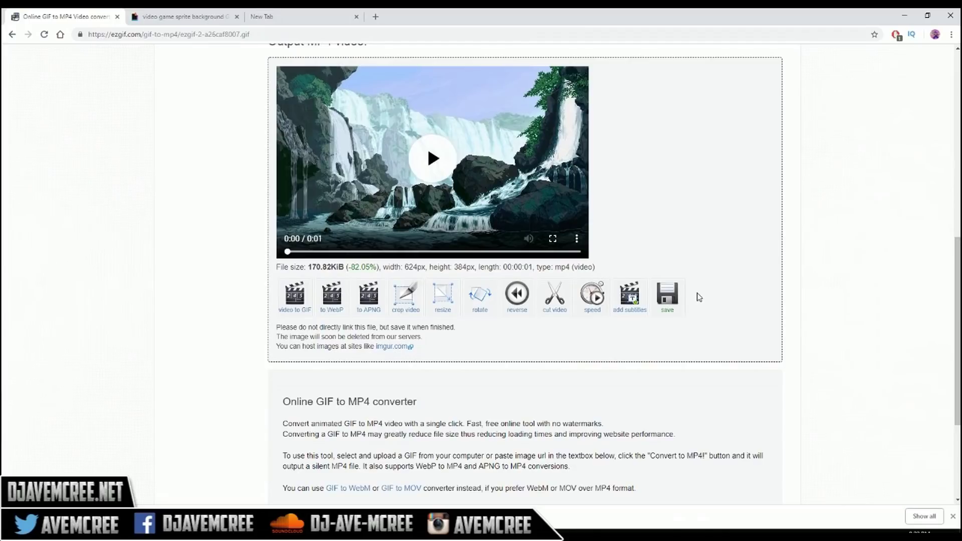
pyautogui.click(676, 297)
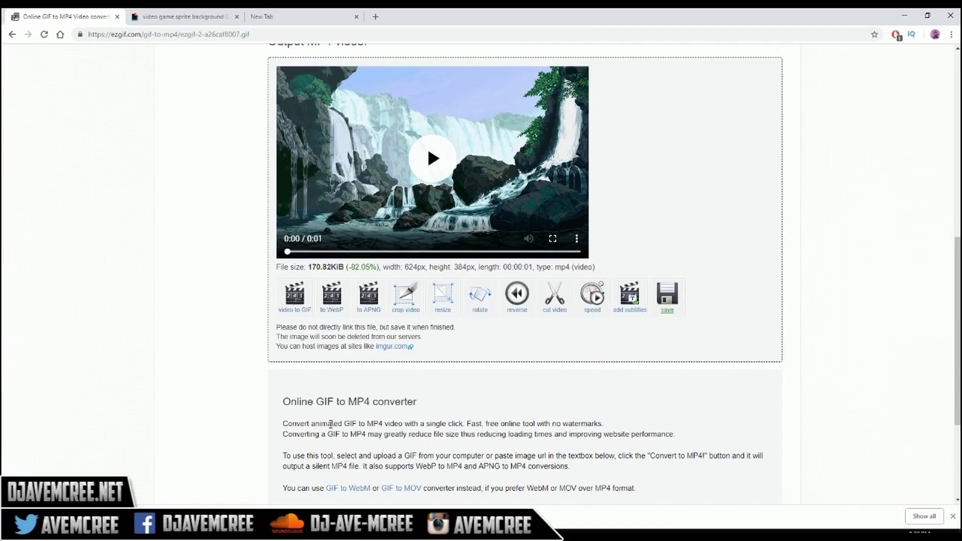
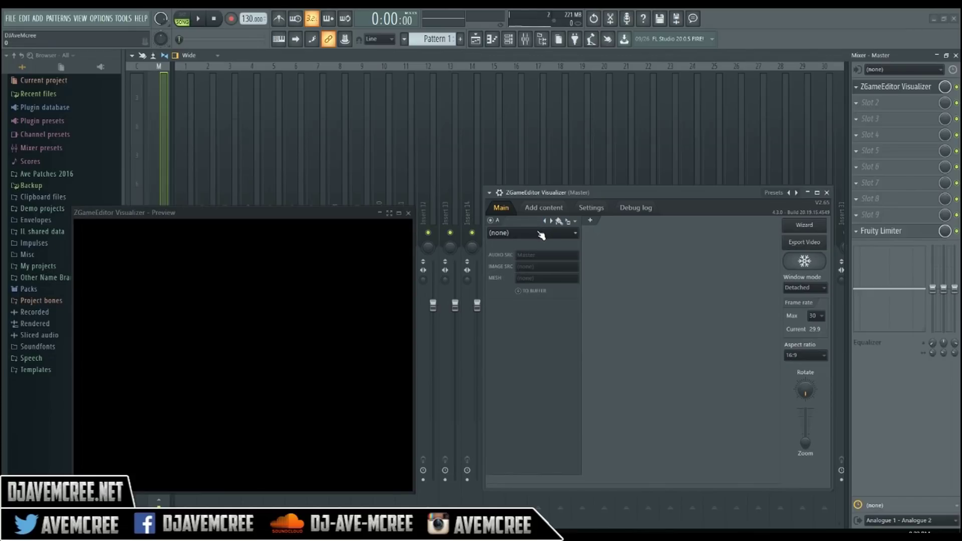
# Switch to FL Studio and add the converted ezgif.com-gif-to-mp4 (15).mp4 from Downloads to the visualizer's video content
pyautogui.click(535, 212)
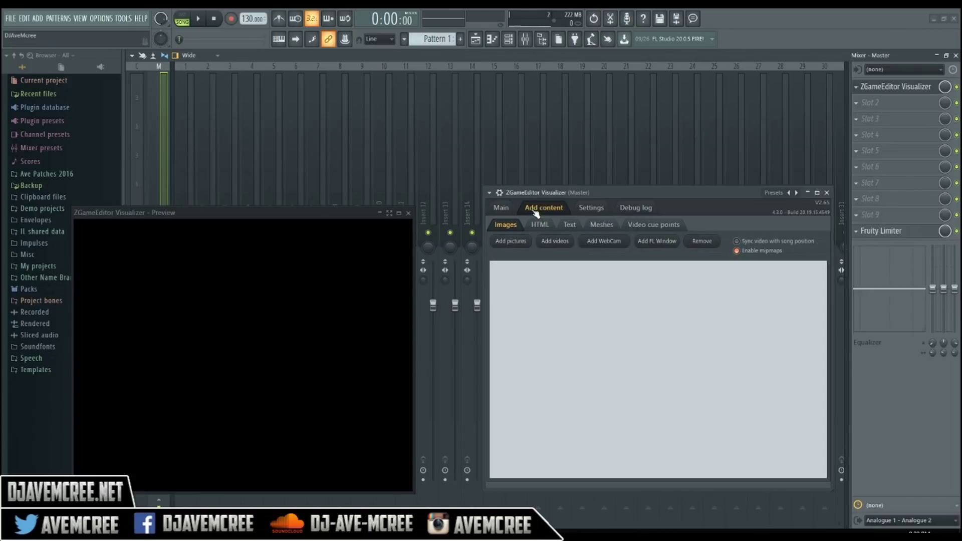
pyautogui.click(556, 242)
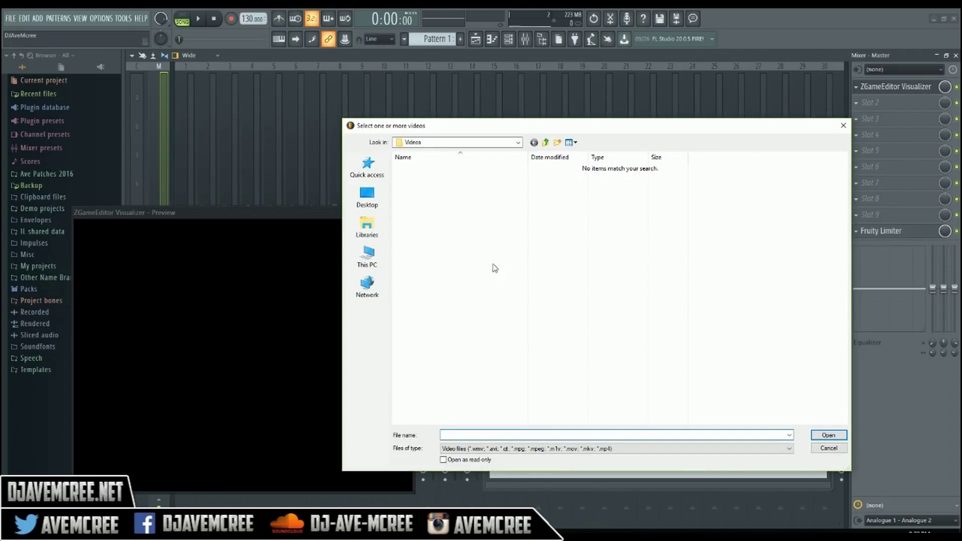
pyautogui.click(369, 255)
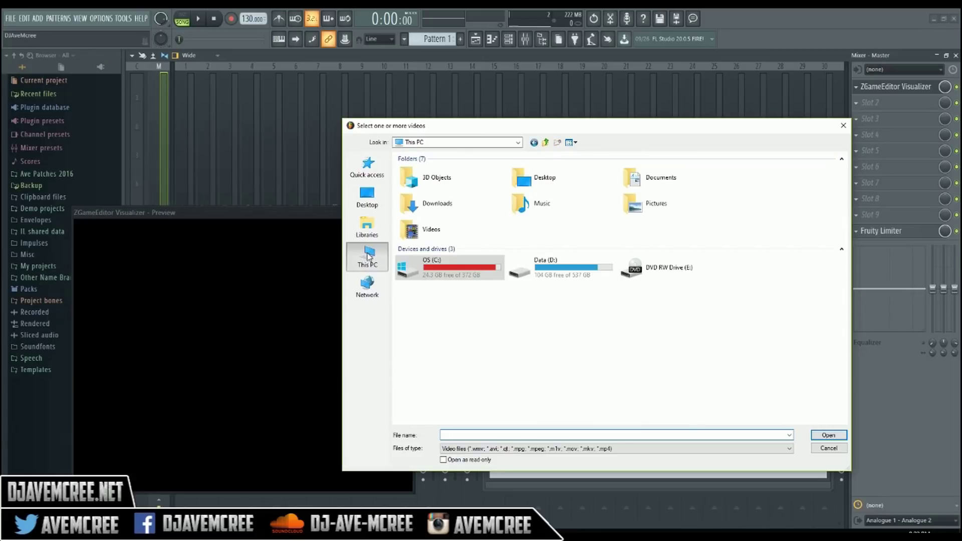
pyautogui.doubleClick(434, 210)
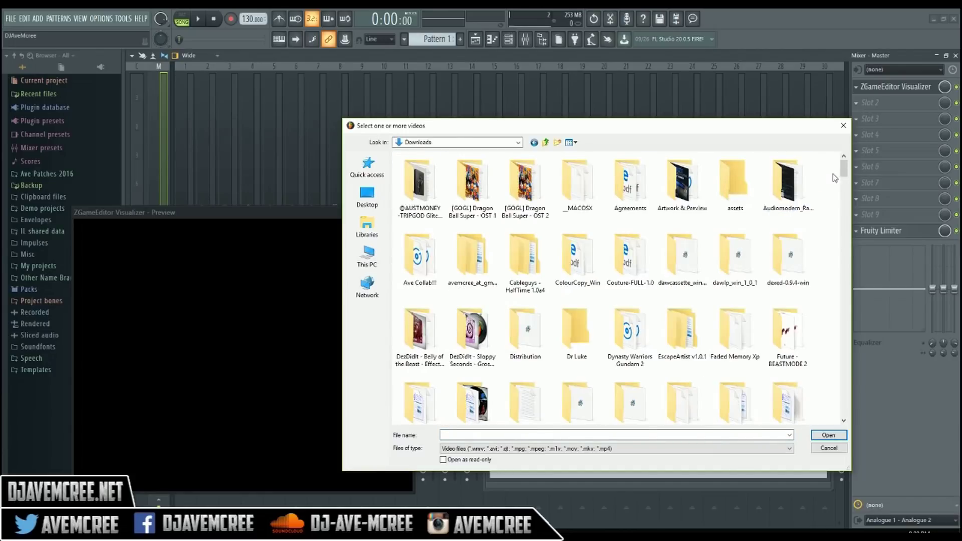
pyautogui.scroll(-5, 842, 172)
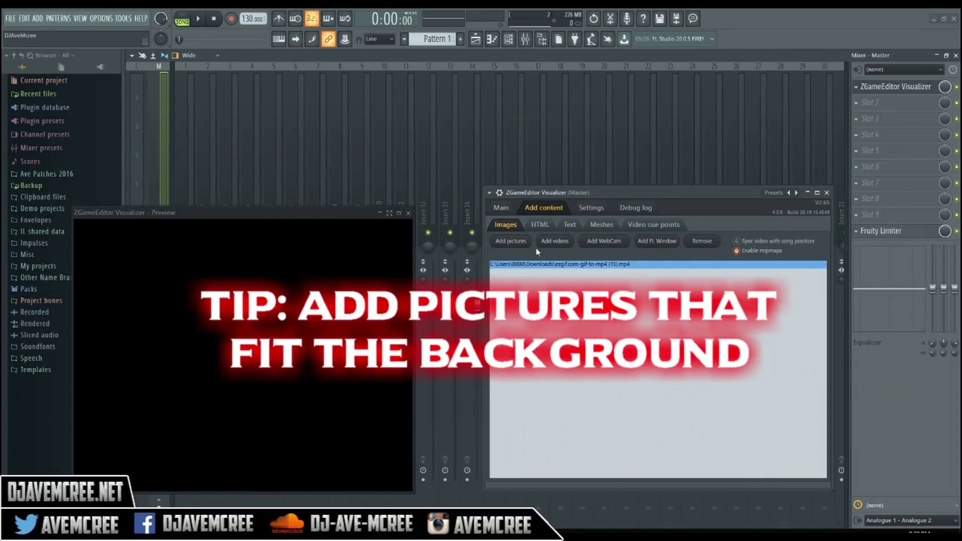
# Set the visualizer's layer A to the Image effect and assign the ezgif.com-gif-to-mp4 video as its image source
pyautogui.click(502, 208)
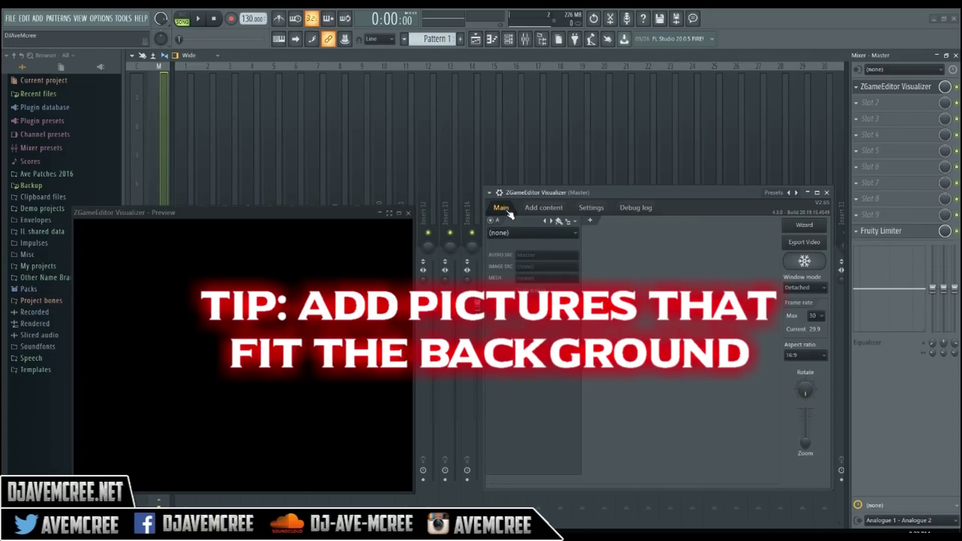
pyautogui.click(567, 234)
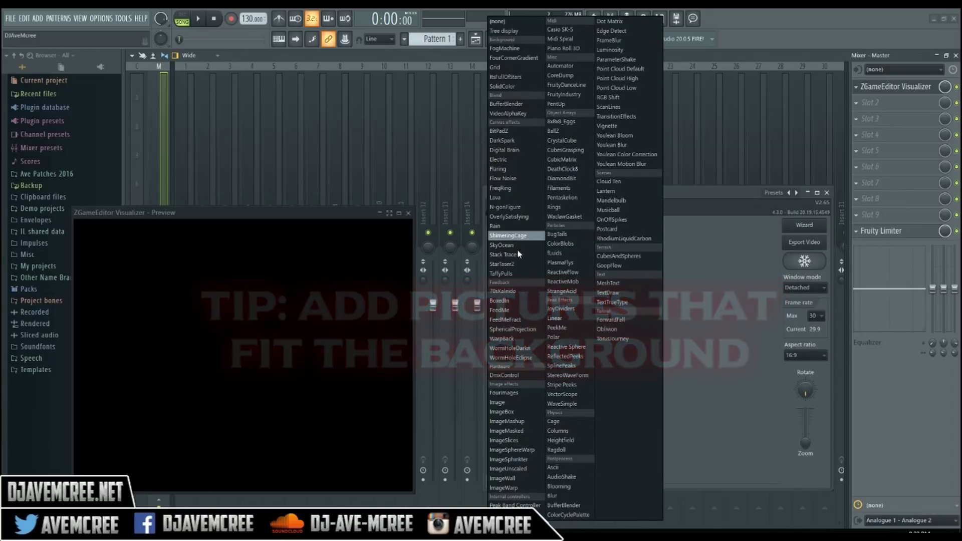
pyautogui.click(503, 404)
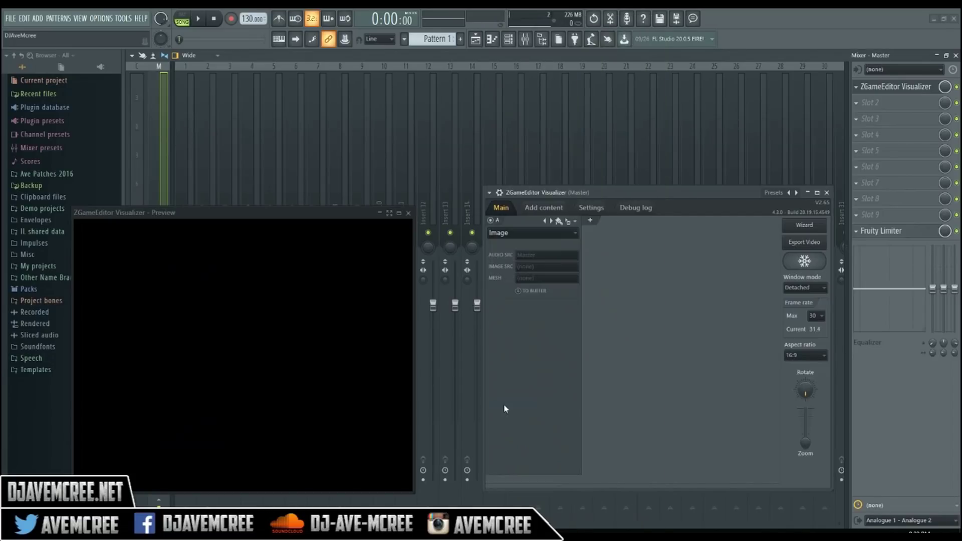
pyautogui.click(565, 269)
pyautogui.click(551, 276)
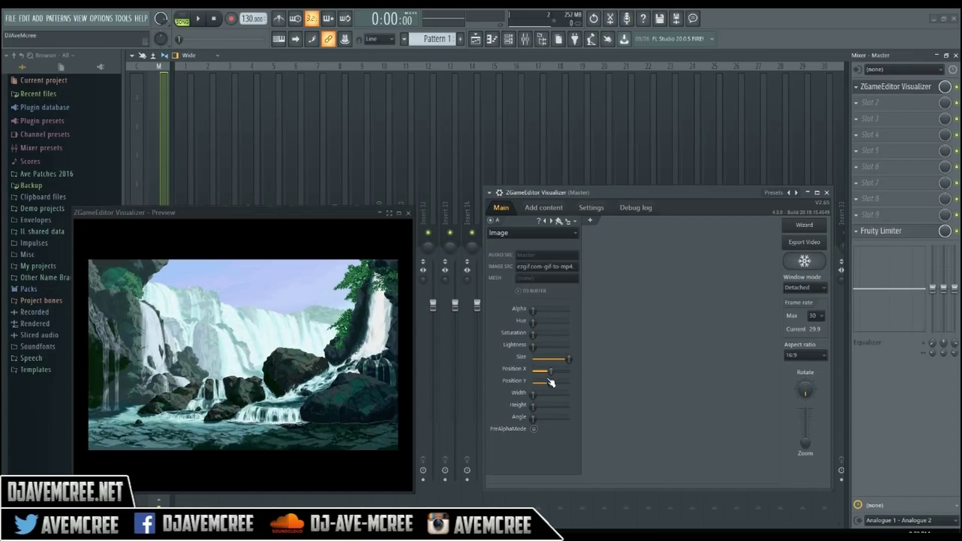
# Raise layer A's Width and Height slightly until the waterfall video spans the full width of the preview
pyautogui.moveTo(551, 383); pyautogui.dragTo(535, 408)
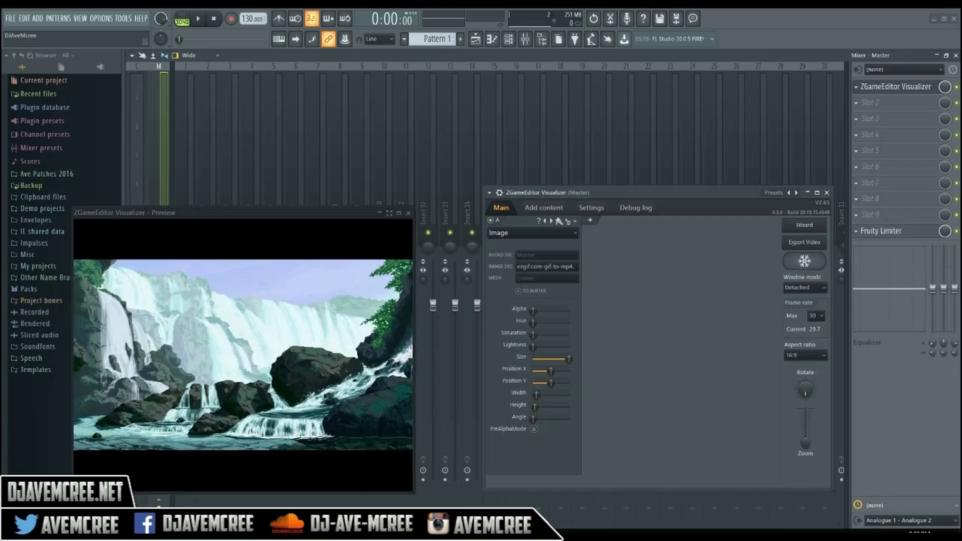
pyautogui.hotkey('alt', 'Tab')
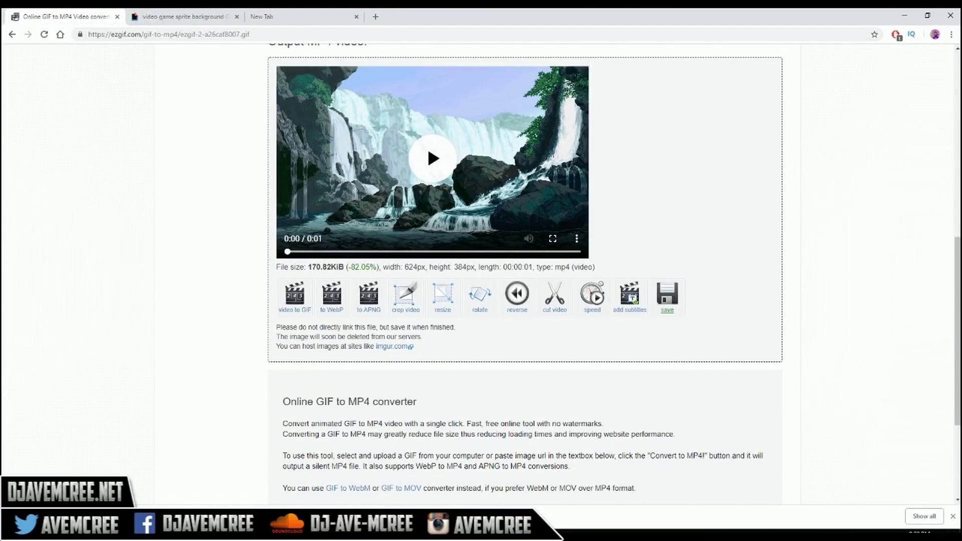
pyautogui.hotkey('alt', 'Tab')
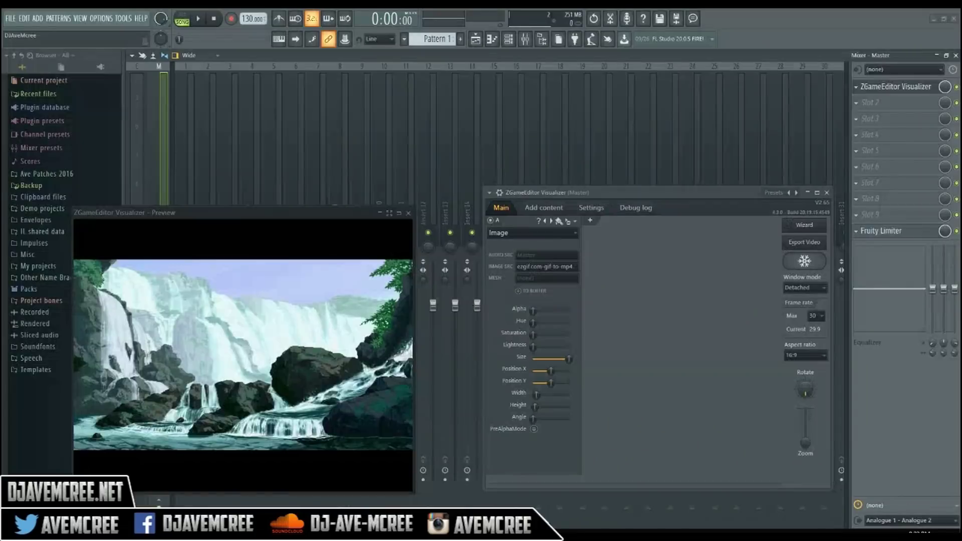
# Add layer B to the visualizer and set it to the Image effect
pyautogui.click(592, 222)
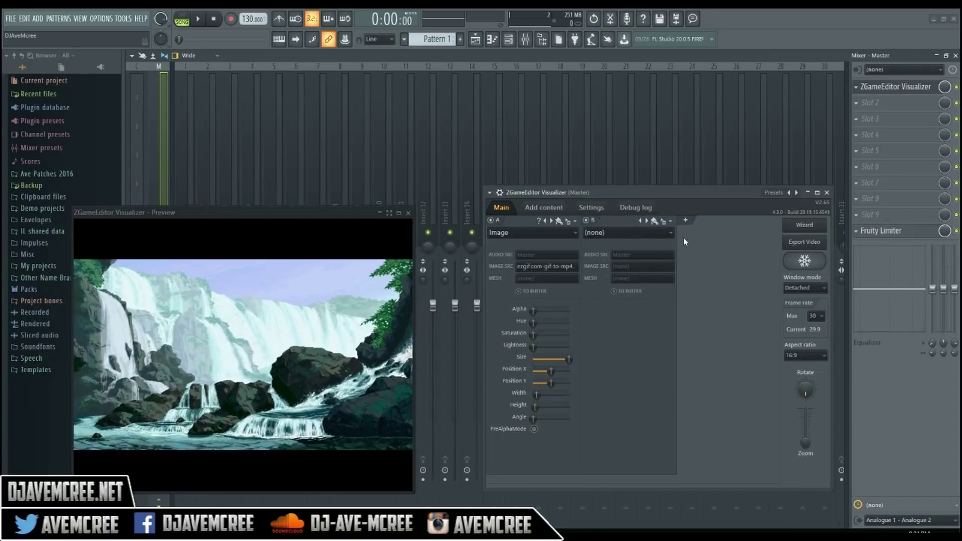
pyautogui.click(657, 234)
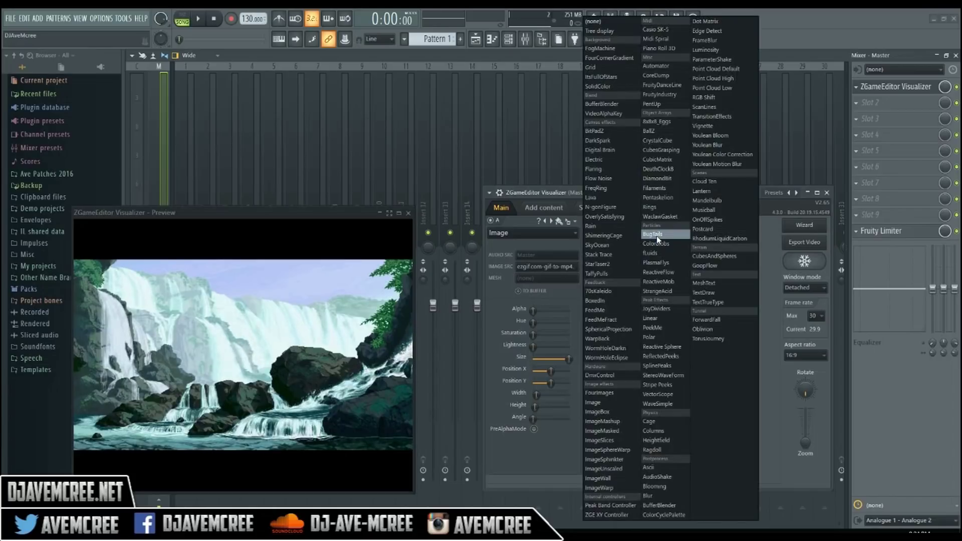
pyautogui.click(609, 411)
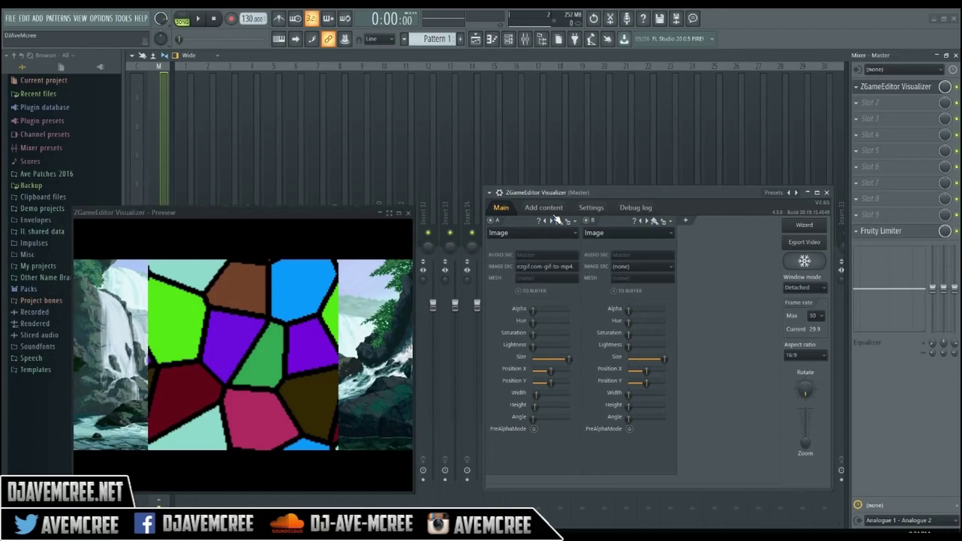
# Open the visualizer's content page for adding images, and switch to the blank new page in Chrome
pyautogui.click(536, 206)
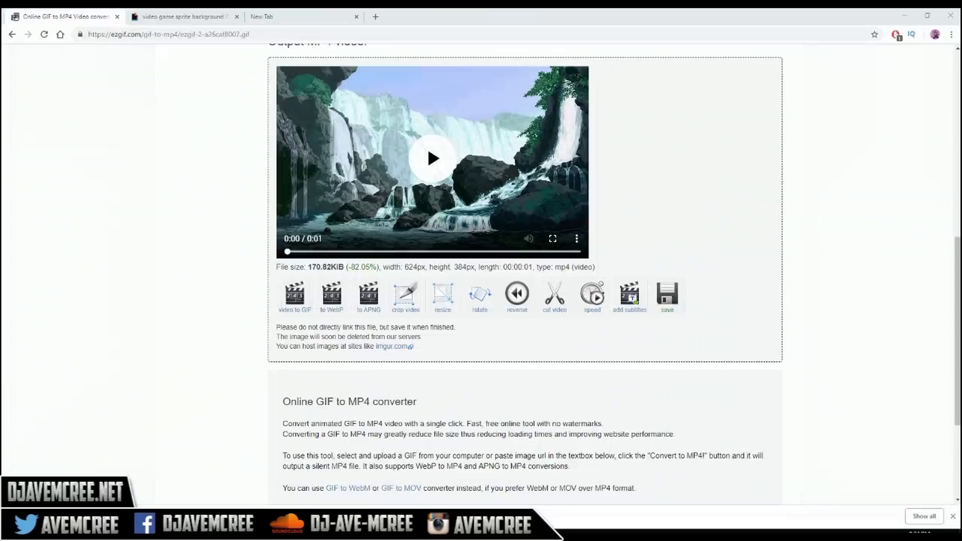
pyautogui.click(360, 533)
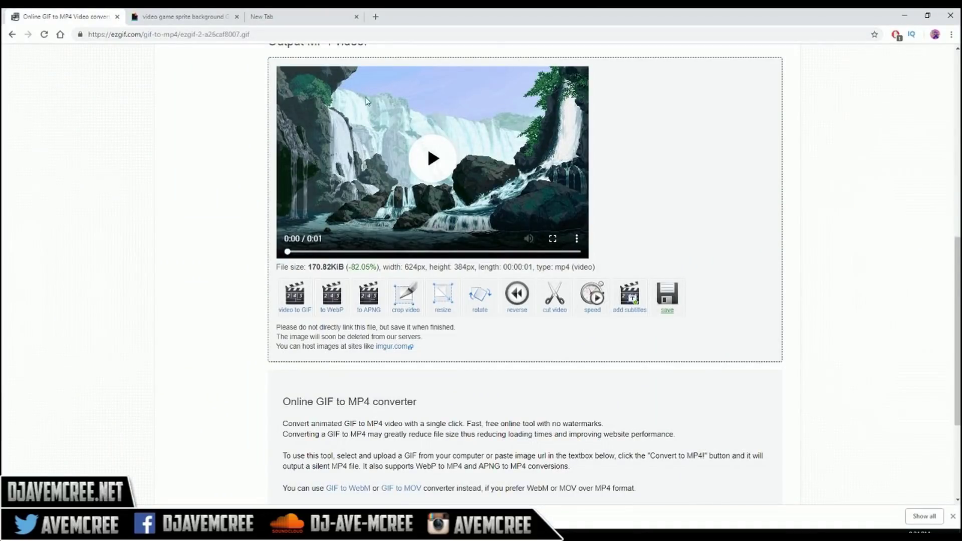
pyautogui.click(306, 17)
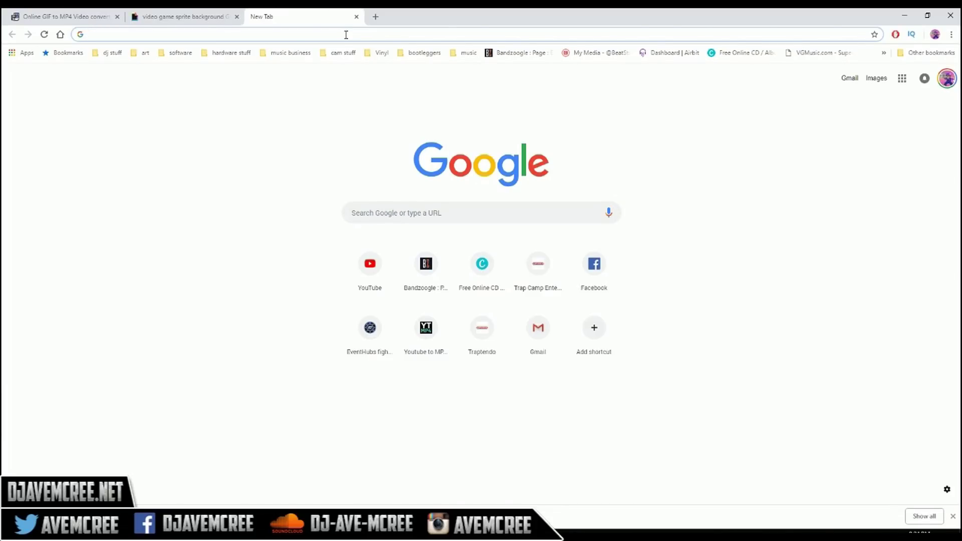
pyautogui.write('samur')
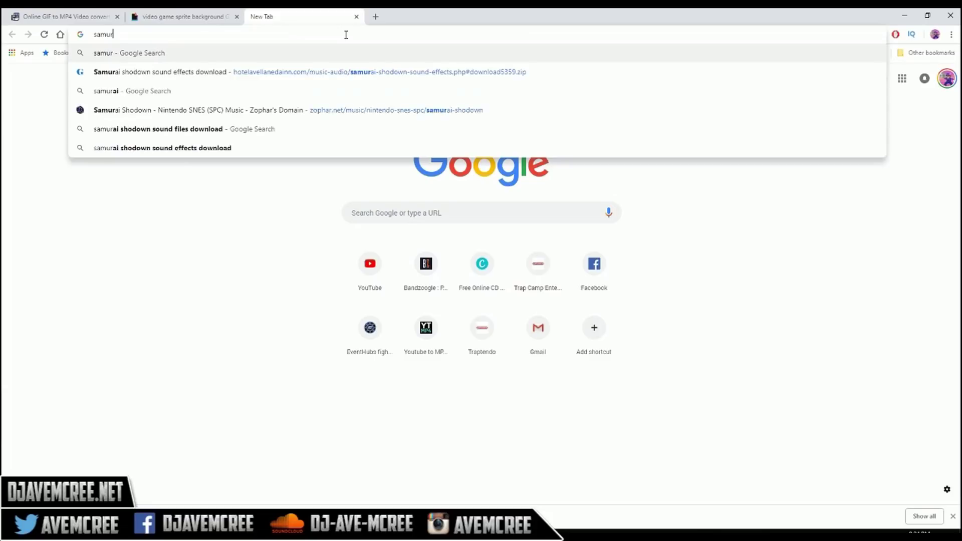
pyautogui.write('a')
pyautogui.write('i')
pyautogui.press('BackSpace')
pyautogui.press('BackSpace')
pyautogui.press('BackSpace')
pyautogui.press('BackSpace')
pyautogui.press('BackSpace')
pyautogui.press('BackSpace')
pyautogui.press('BackSpace')
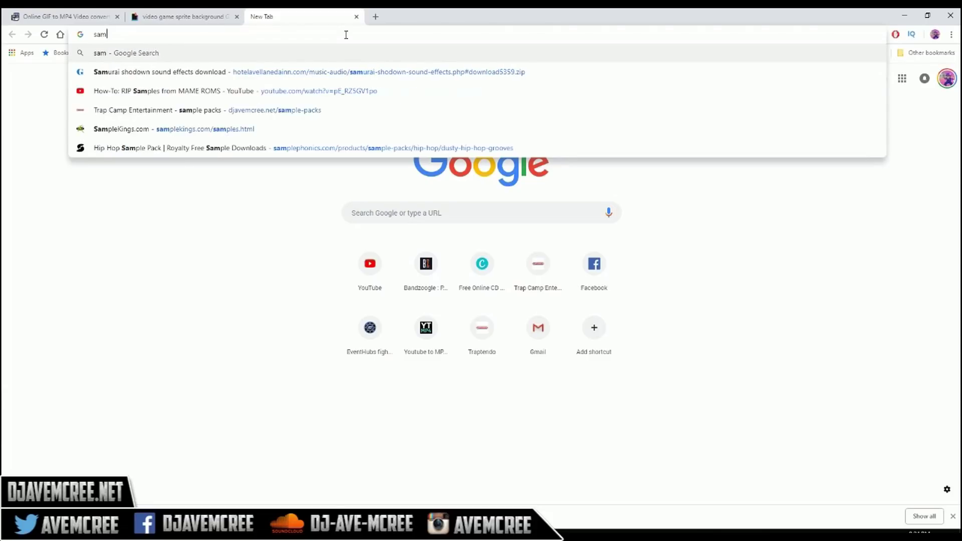
# Search Google for "anime samurai png" and show the image results
pyautogui.write('anim')
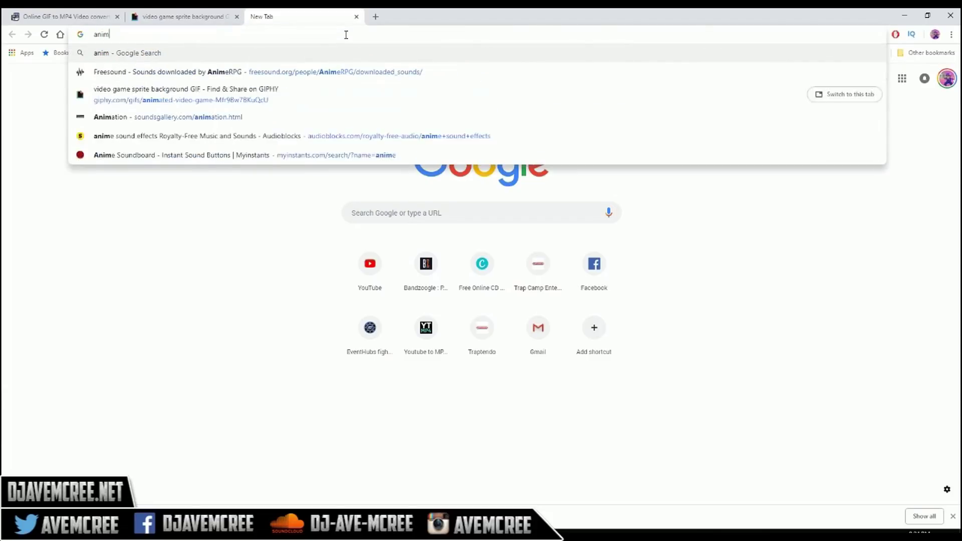
pyautogui.write('e samur')
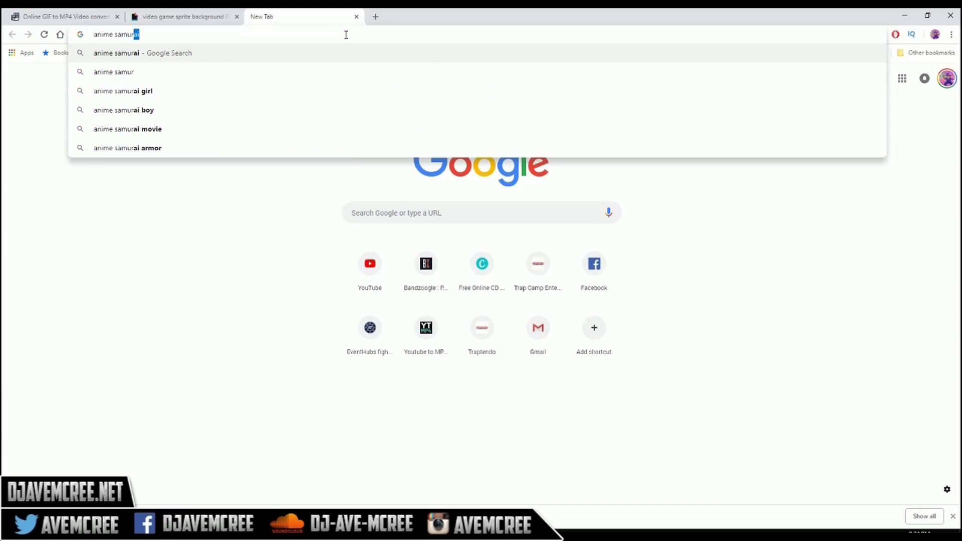
pyautogui.write('ai')
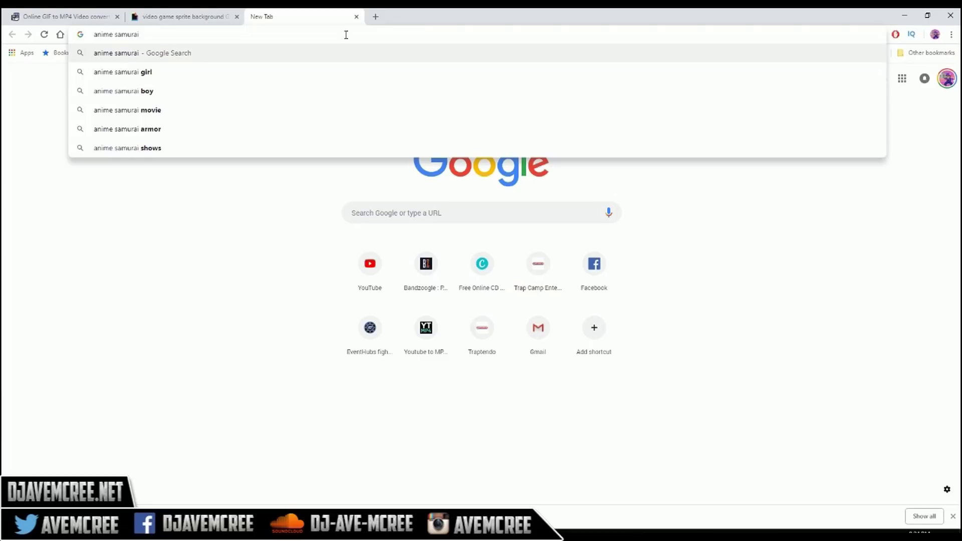
pyautogui.write(' png')
pyautogui.press('Return')
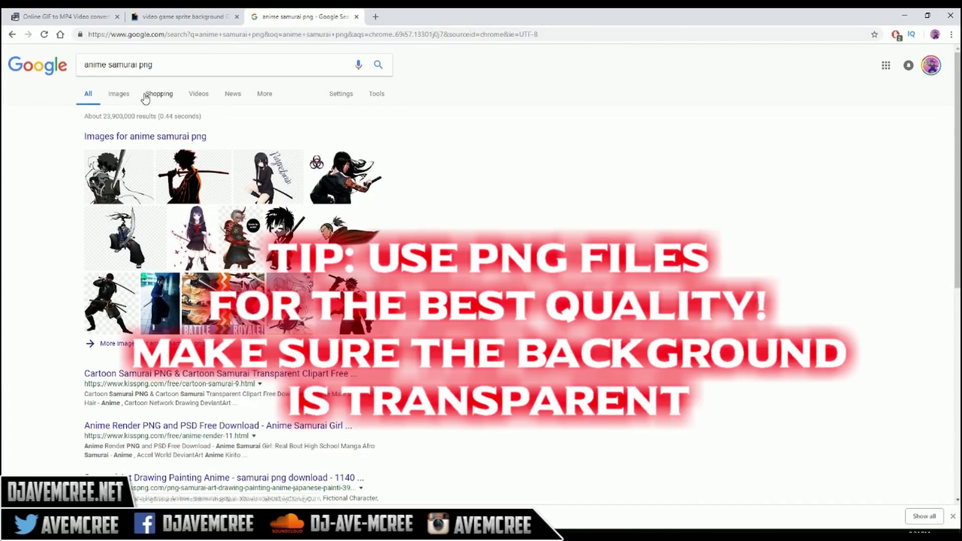
pyautogui.click(125, 95)
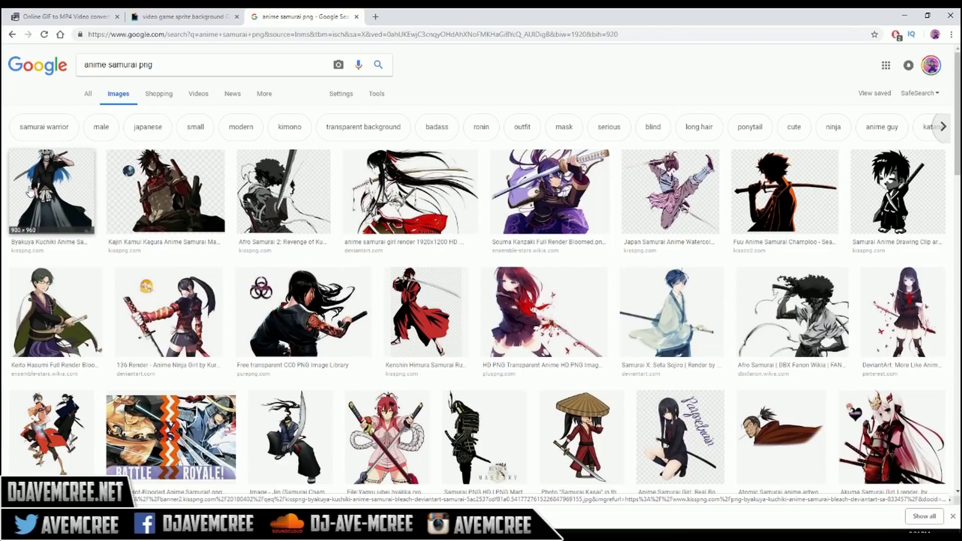
# Open the blue-haired Byakuya Kuchiki samurai image from the results and save it to the Downloads folder as "samurai"
pyautogui.click(30, 192)
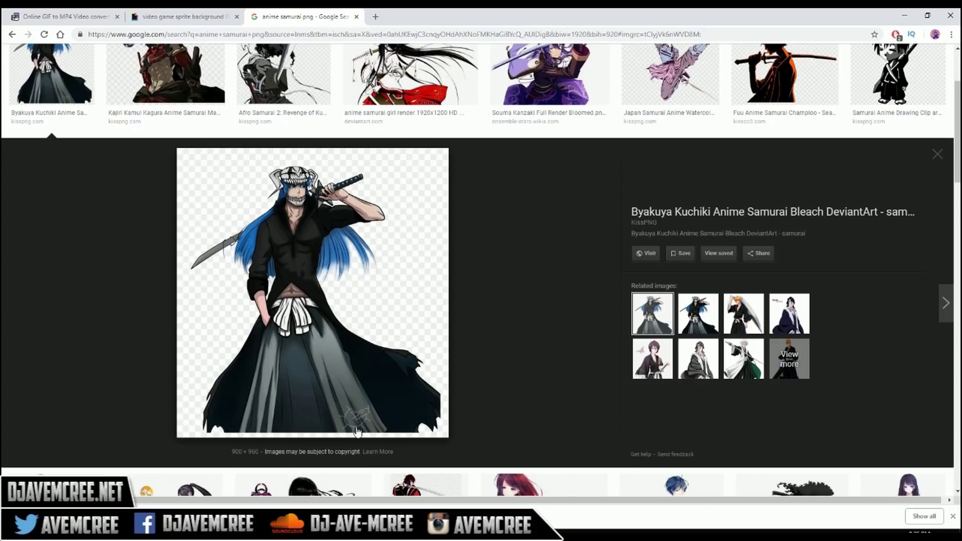
pyautogui.rightClick(330, 249)
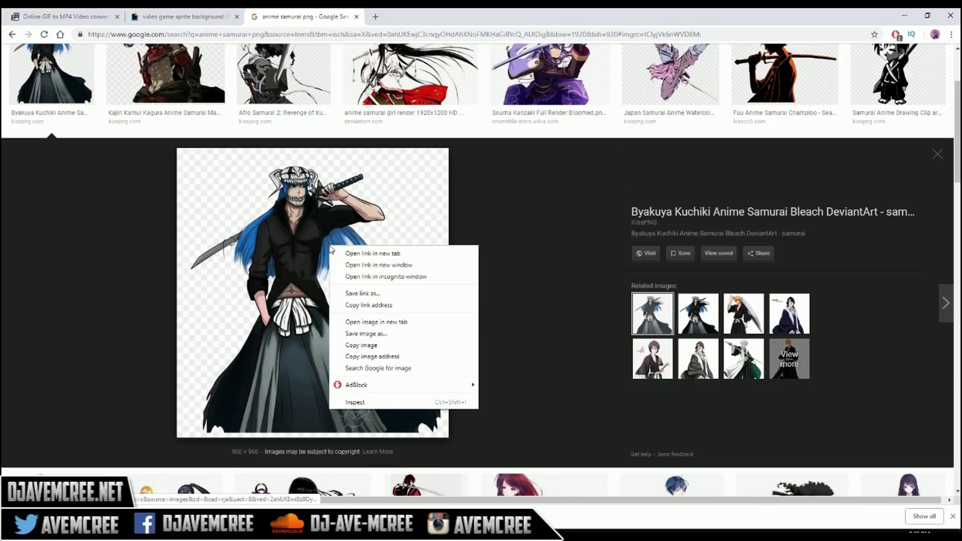
pyautogui.click(133, 238)
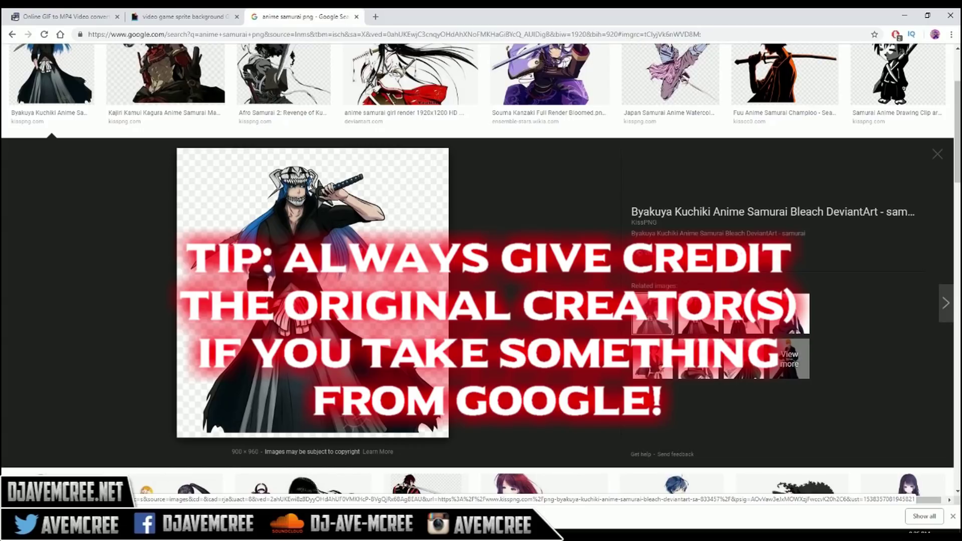
pyautogui.rightClick(357, 245)
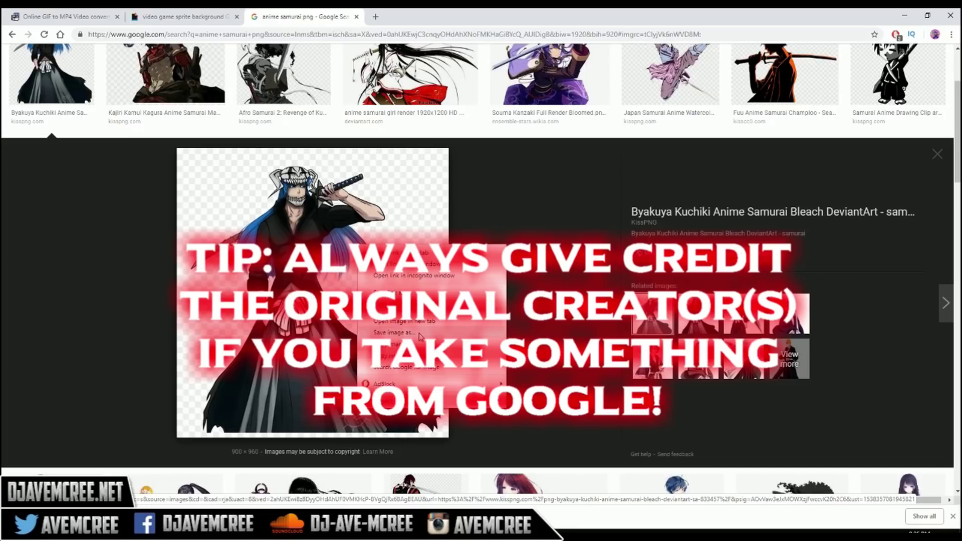
pyautogui.click(419, 333)
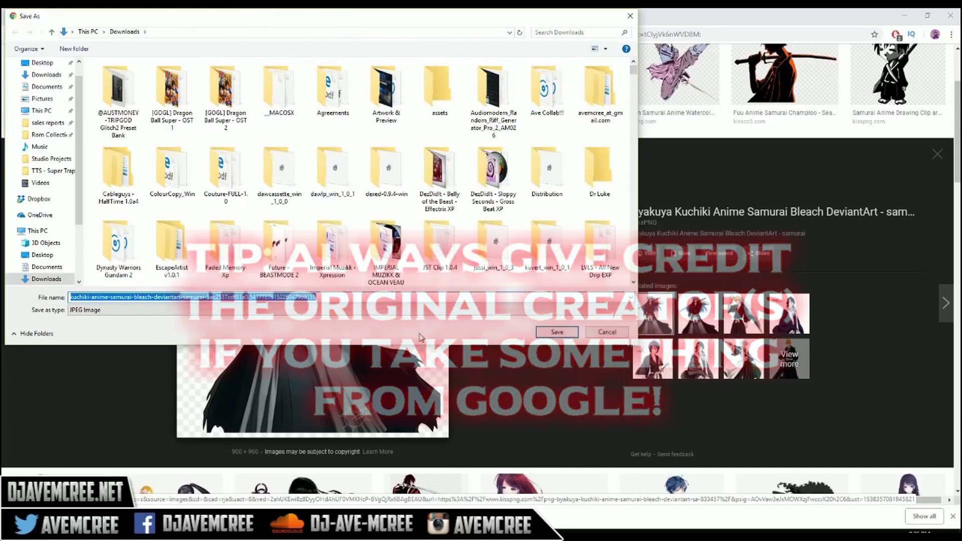
pyautogui.write('sam')
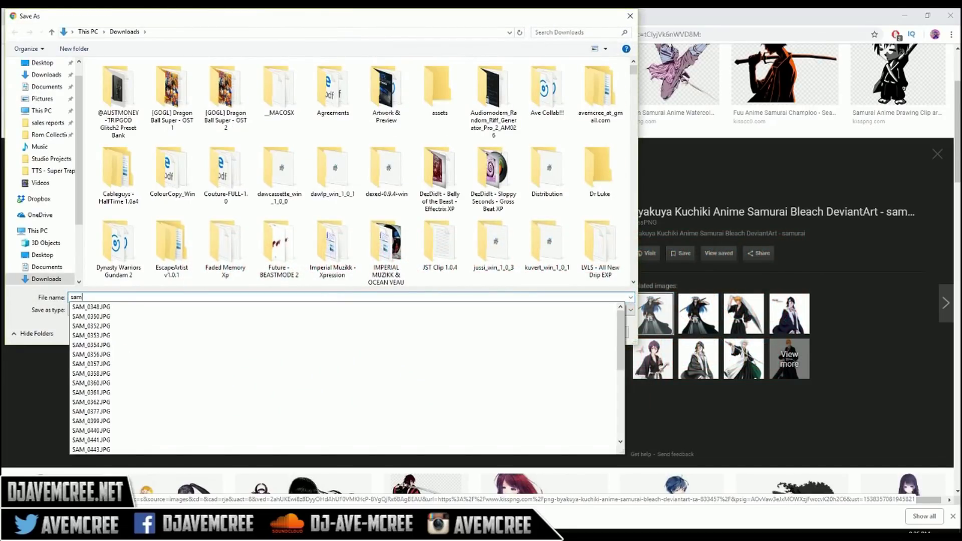
pyautogui.write('ur')
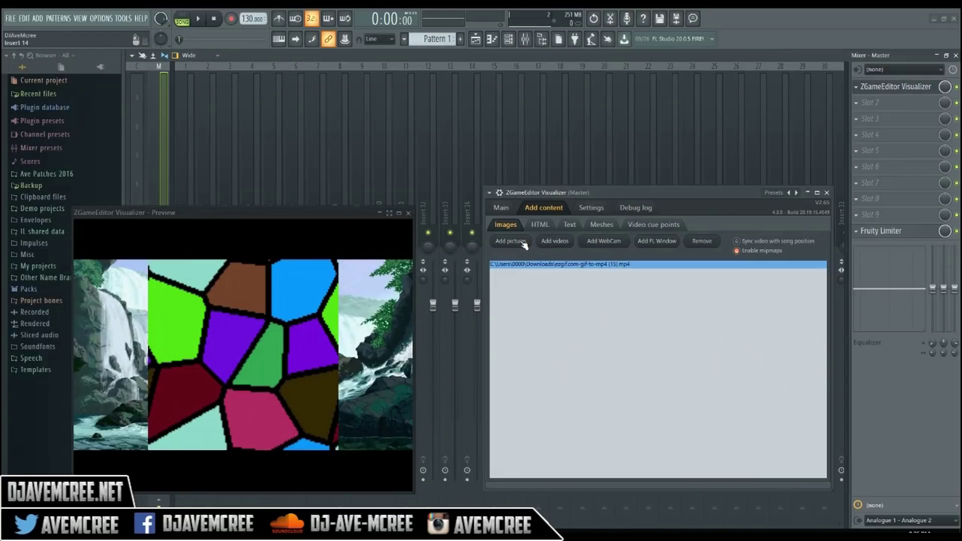
# Switch to FL Studio, start adding a picture to the visualizer's images, and look through the Downloads folder for the samurai picture
pyautogui.click(519, 240)
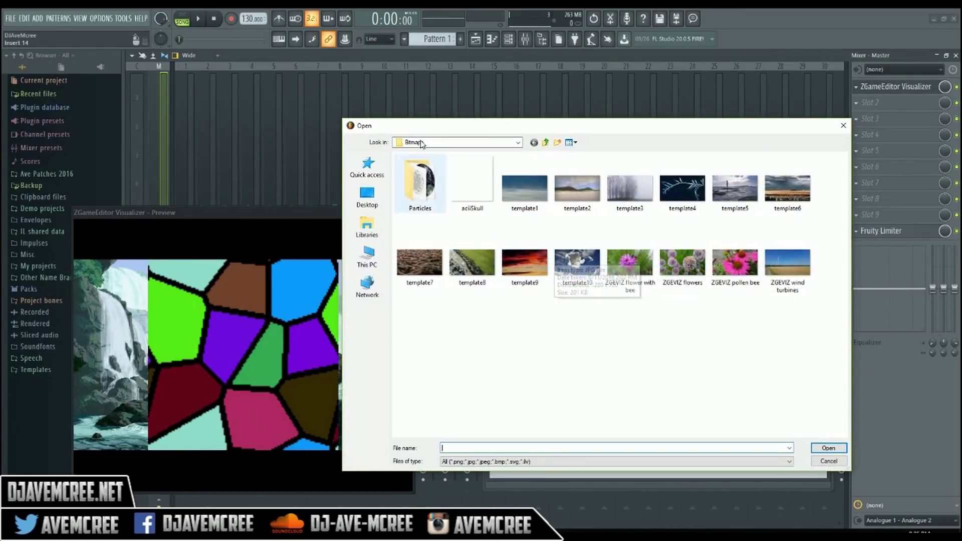
pyautogui.click(368, 266)
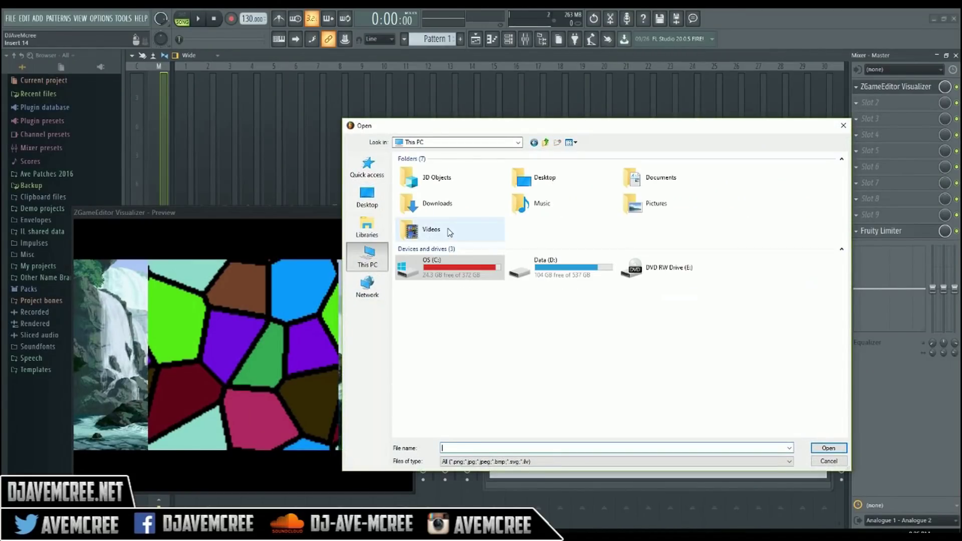
pyautogui.doubleClick(440, 208)
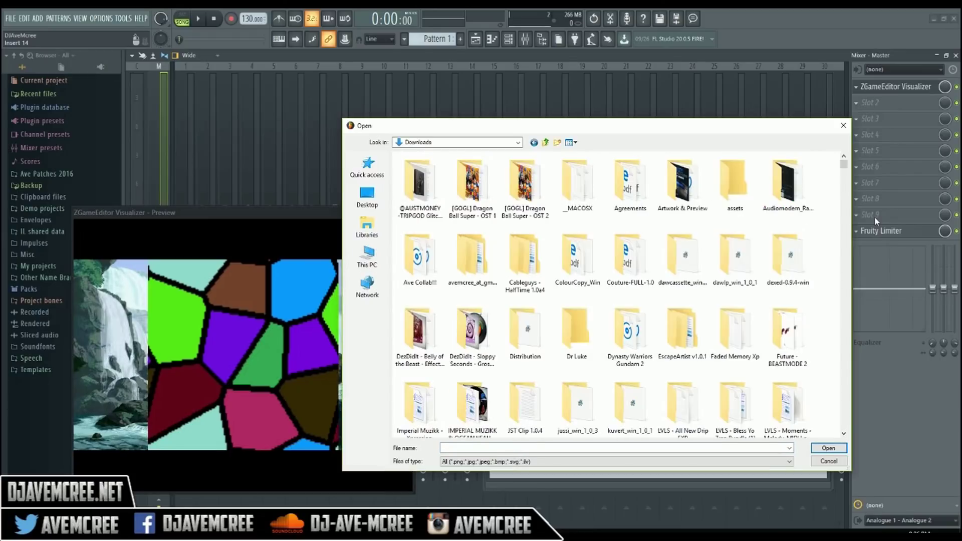
pyautogui.moveTo(844, 167); pyautogui.dragTo(844, 397)
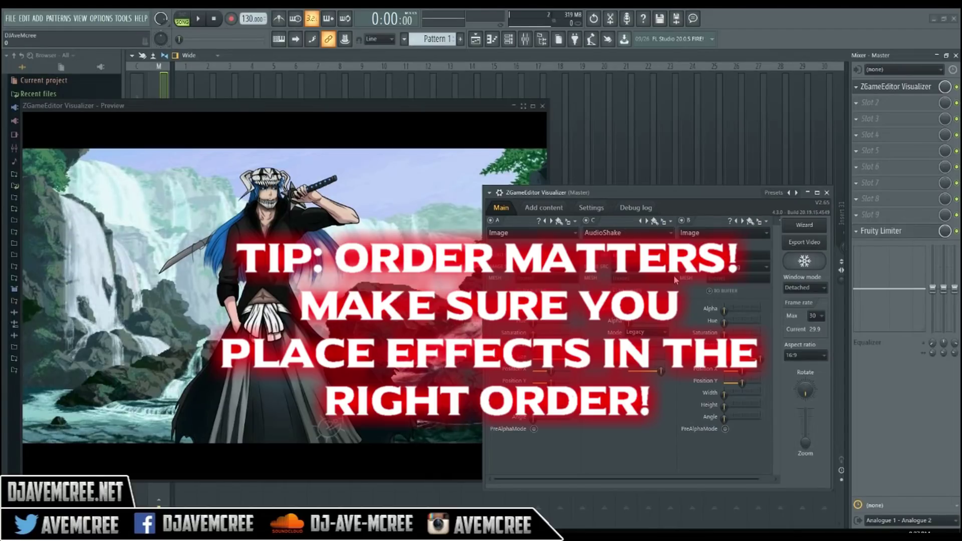
# Preview AudioShake on layer C with the song playing, then change the layer to Blooming and preview that too
pyautogui.press('space')
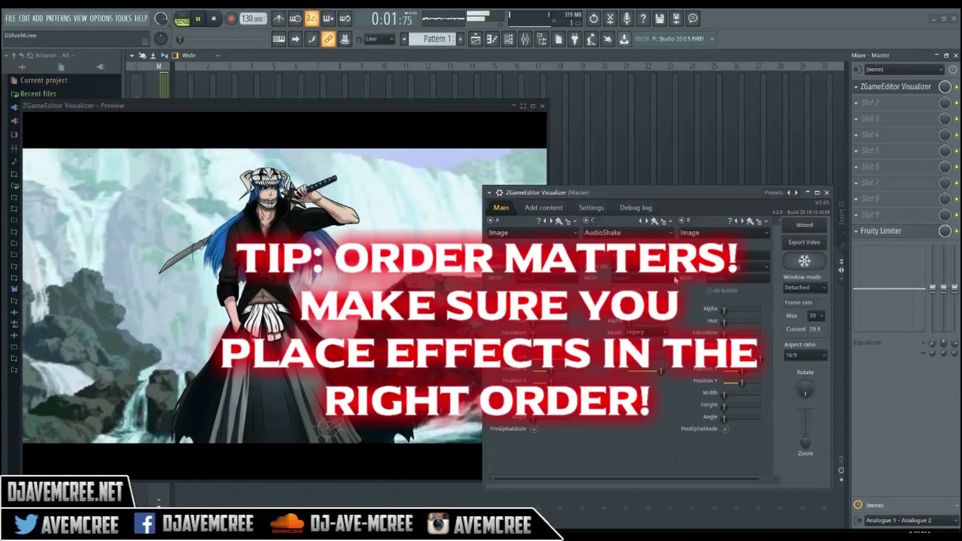
pyautogui.press('space')
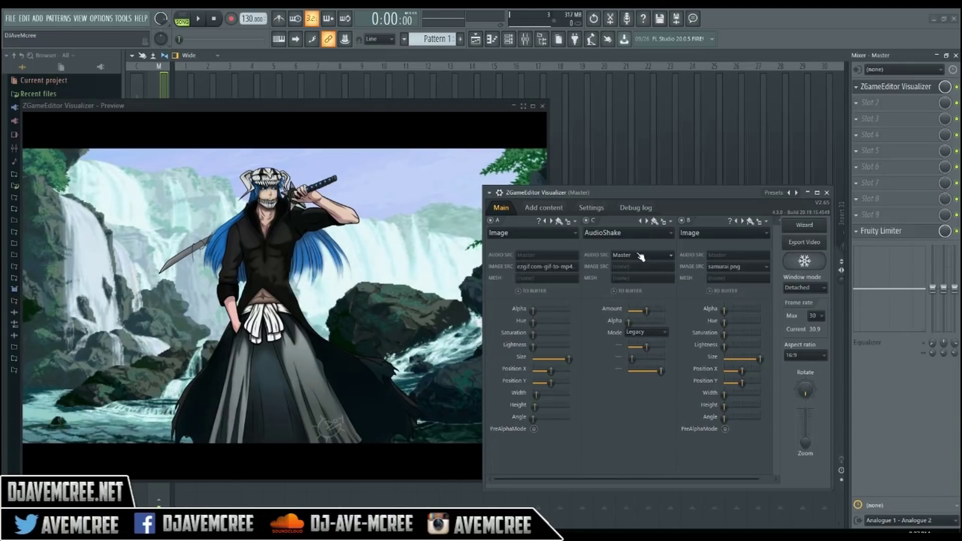
pyautogui.click(650, 221)
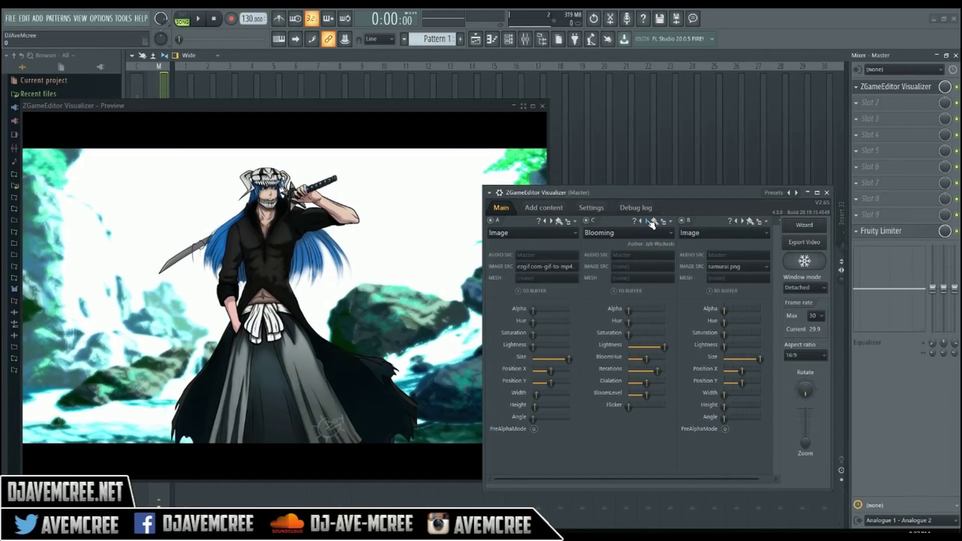
pyautogui.press('space')
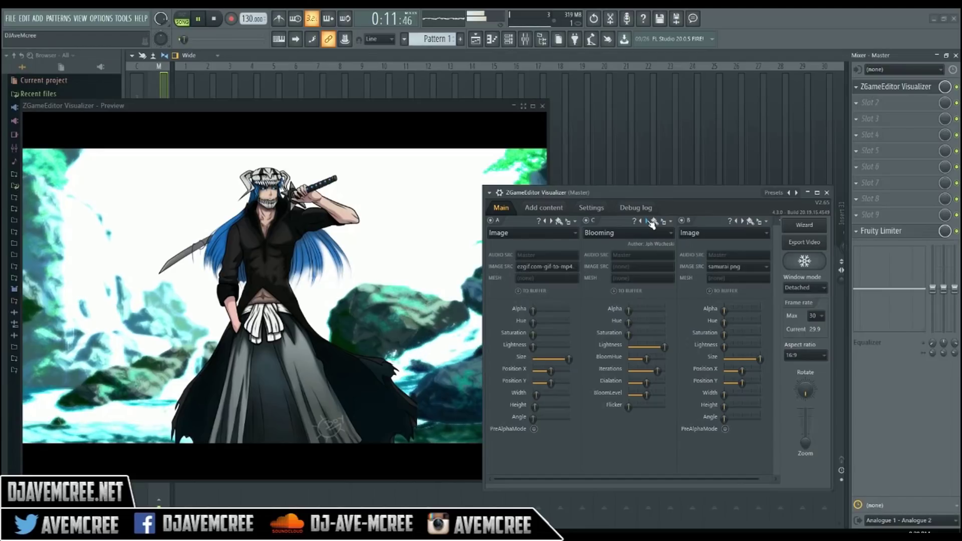
pyautogui.press('space')
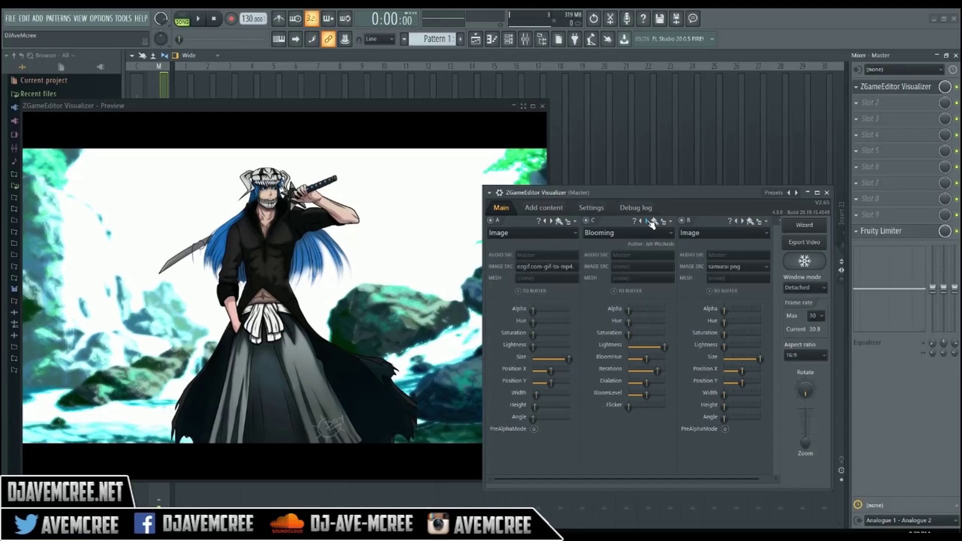
# Try the Blur effect on layer C during playback, then set the layer to ColorCyclePalette
pyautogui.click(649, 221)
pyautogui.press('space')
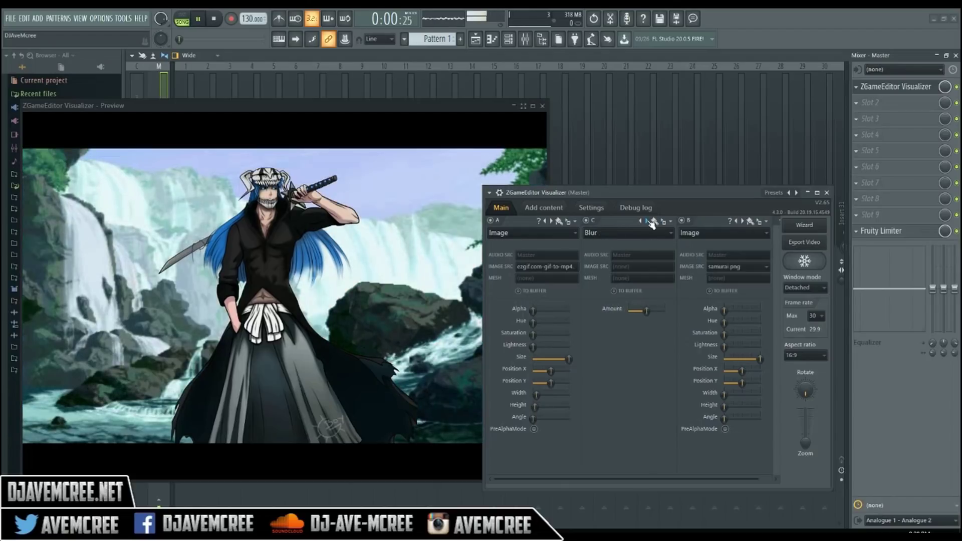
pyautogui.press('space')
pyautogui.click(650, 221)
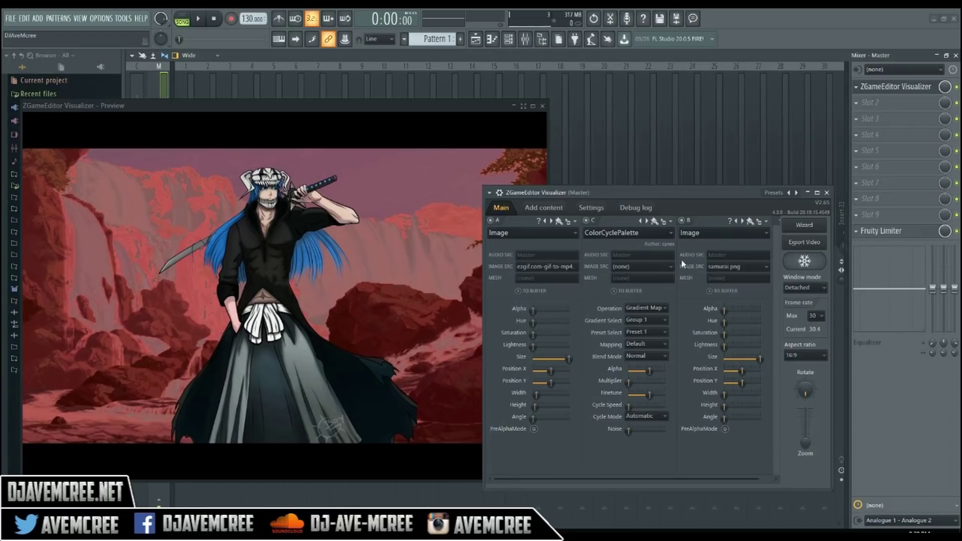
pyautogui.moveTo(655, 194); pyautogui.dragTo(615, 186)
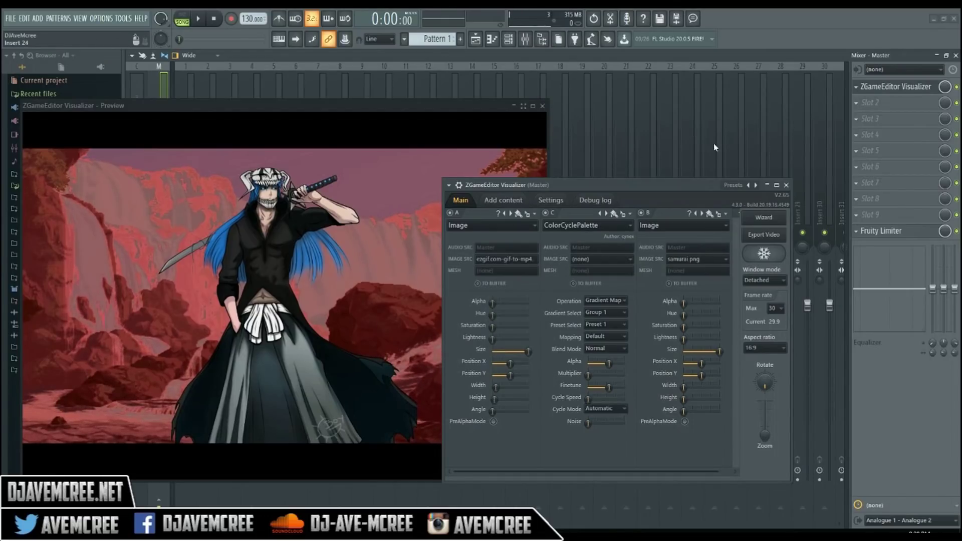
# Load Fruity Peak Controller into slot 2 of the Master mixer track and show its window
pyautogui.click(856, 105)
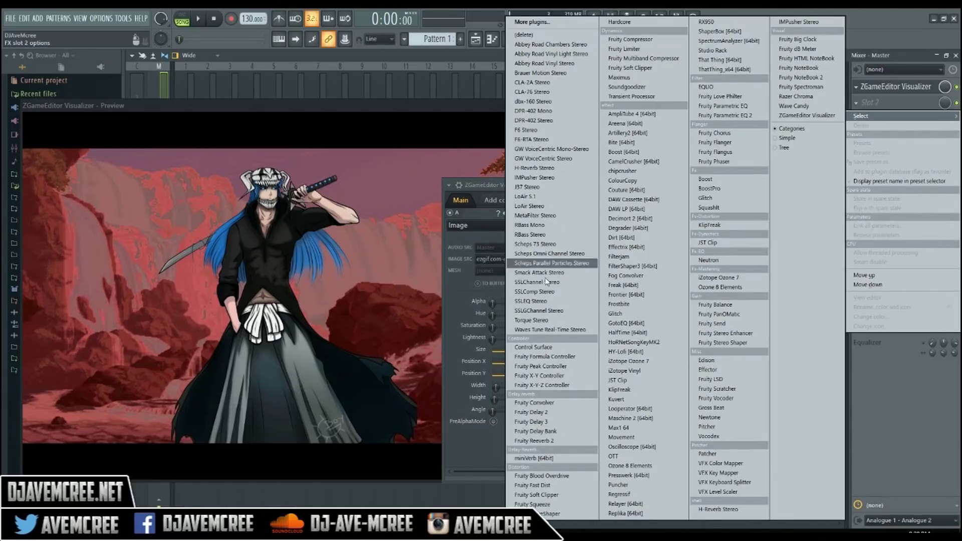
pyautogui.click(572, 367)
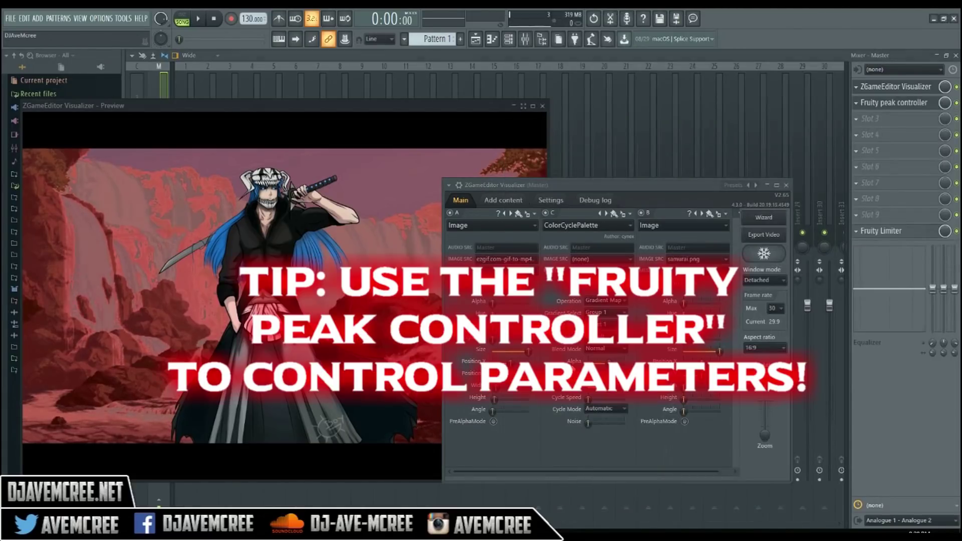
pyautogui.click(886, 104)
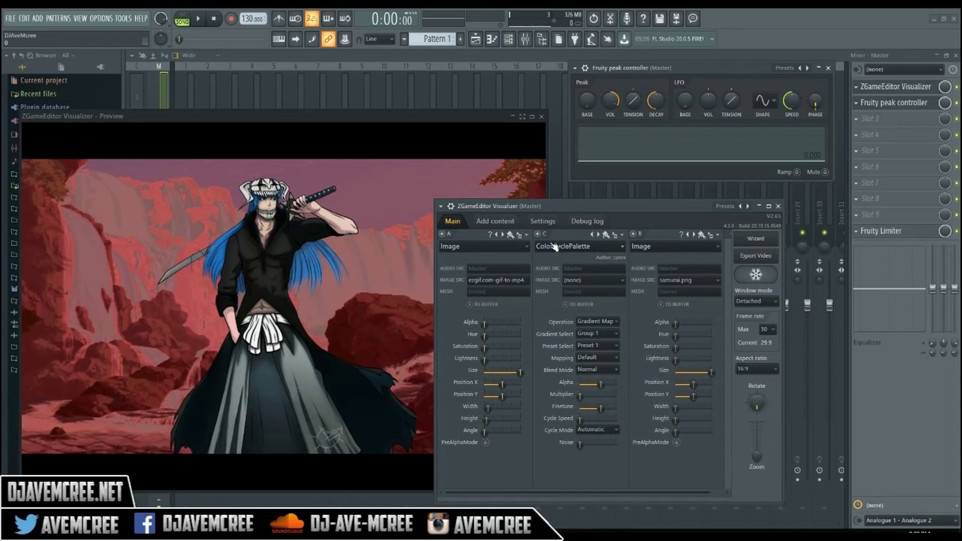
# Link the Finetune parameter of layer C's ColorCyclePalette to the internal controller "Peak ctrl - Peak+LFO"
pyautogui.moveTo(584, 206); pyautogui.dragTo(597, 203)
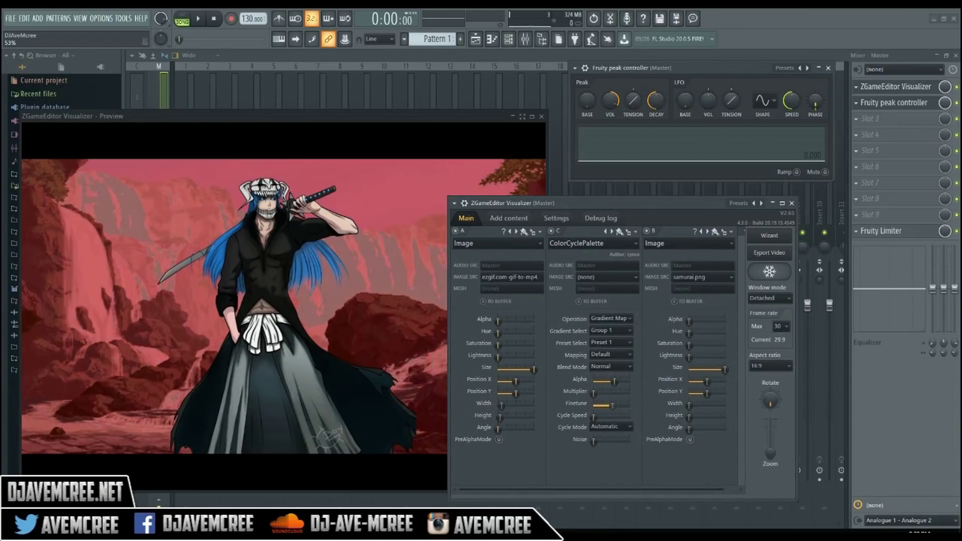
pyautogui.rightClick(612, 407)
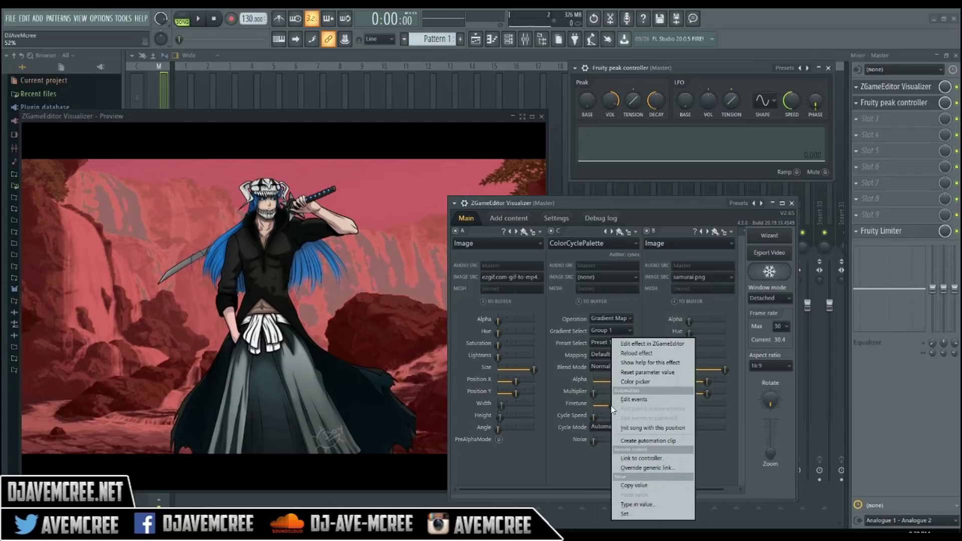
pyautogui.click(653, 459)
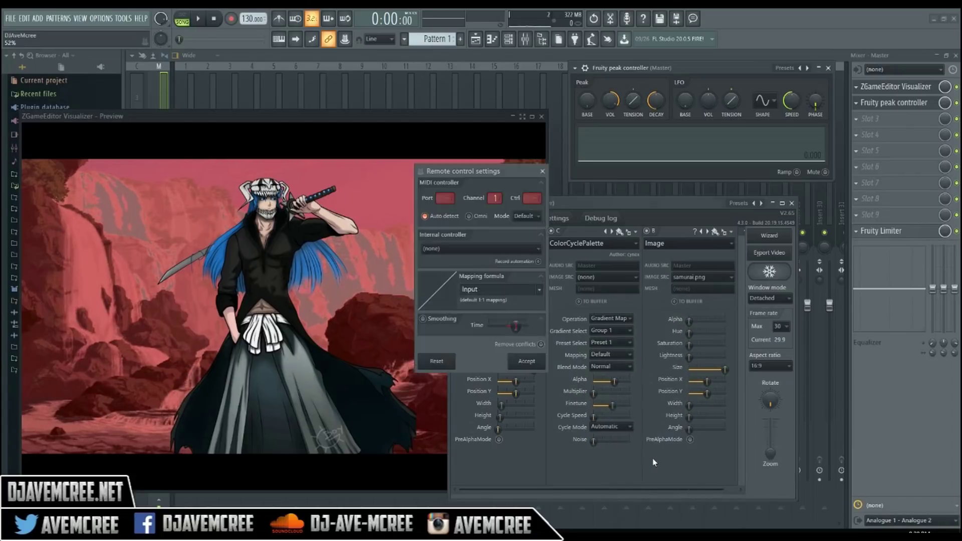
pyautogui.click(526, 249)
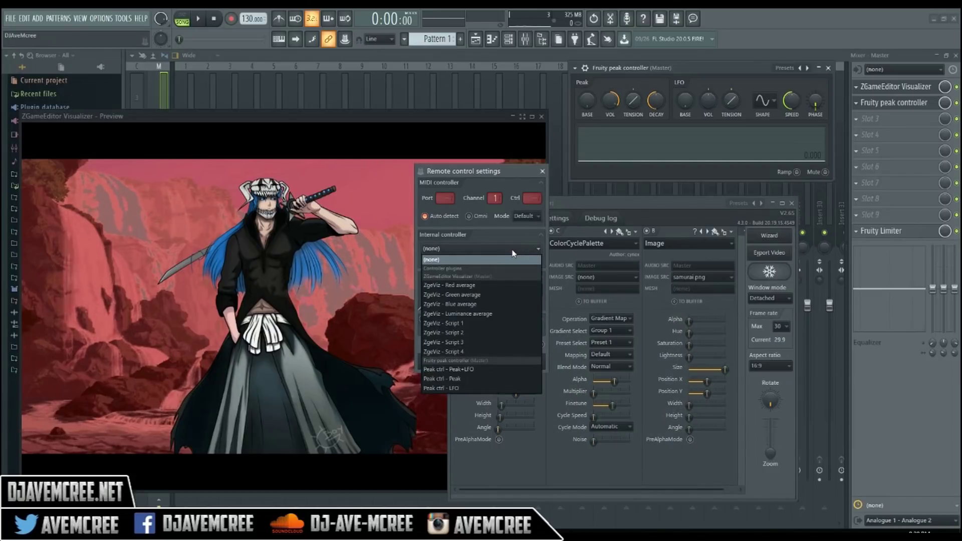
pyautogui.click(474, 371)
# Play the song to check how the background colours react to the peak-controlled Finetune parameter
pyautogui.press('space')
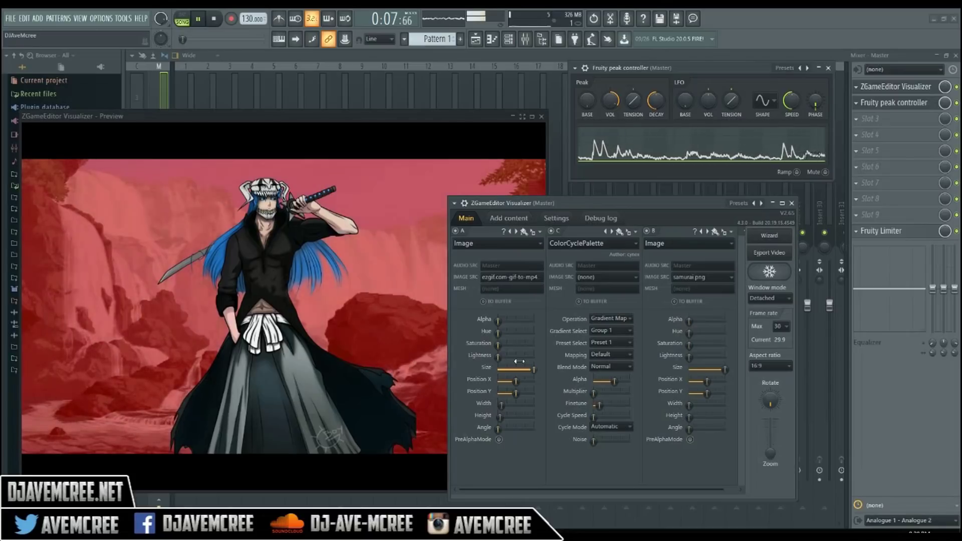
pyautogui.press('space')
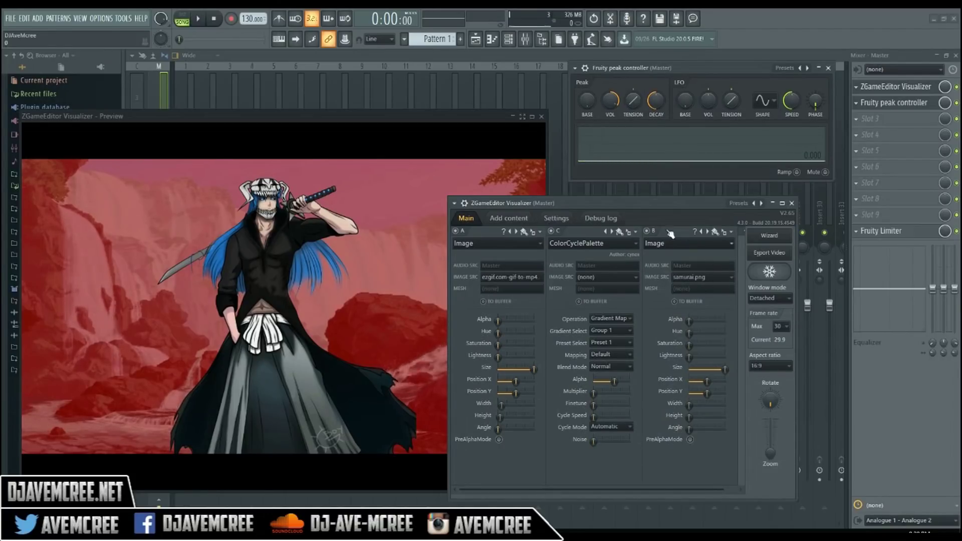
pyautogui.moveTo(654, 206); pyautogui.dragTo(661, 209)
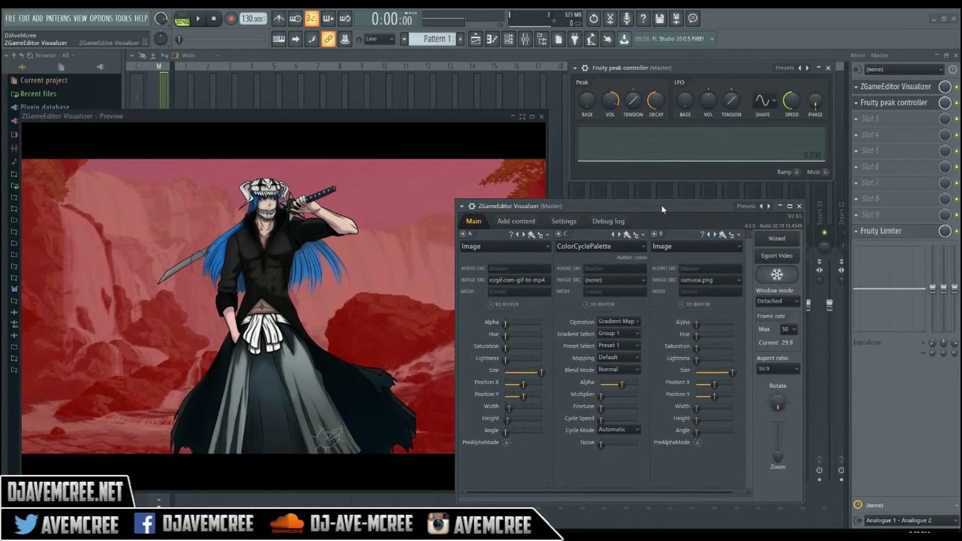
pyautogui.press('space')
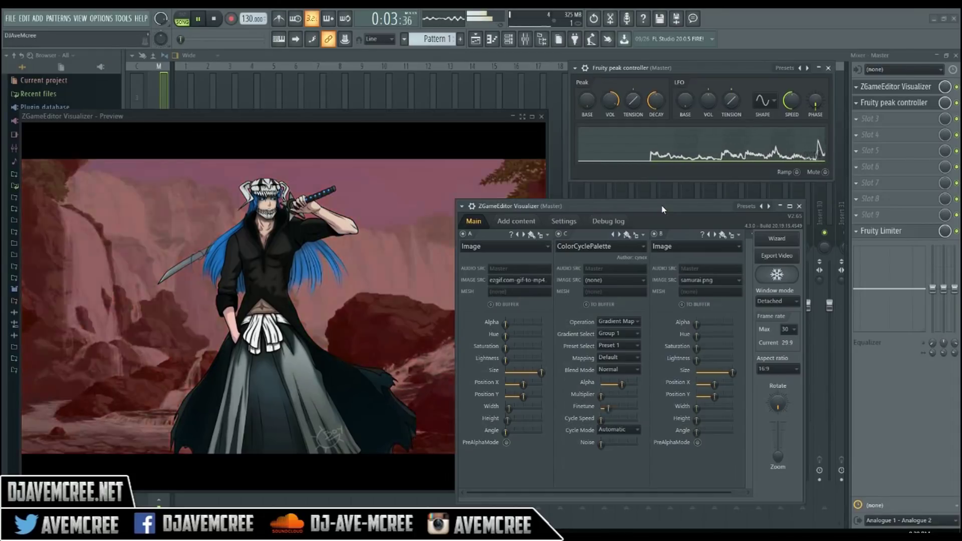
# Try the Fruity Peak Controller's peak amount at 200% while playing the song to check the visual's reaction
pyautogui.press('space')
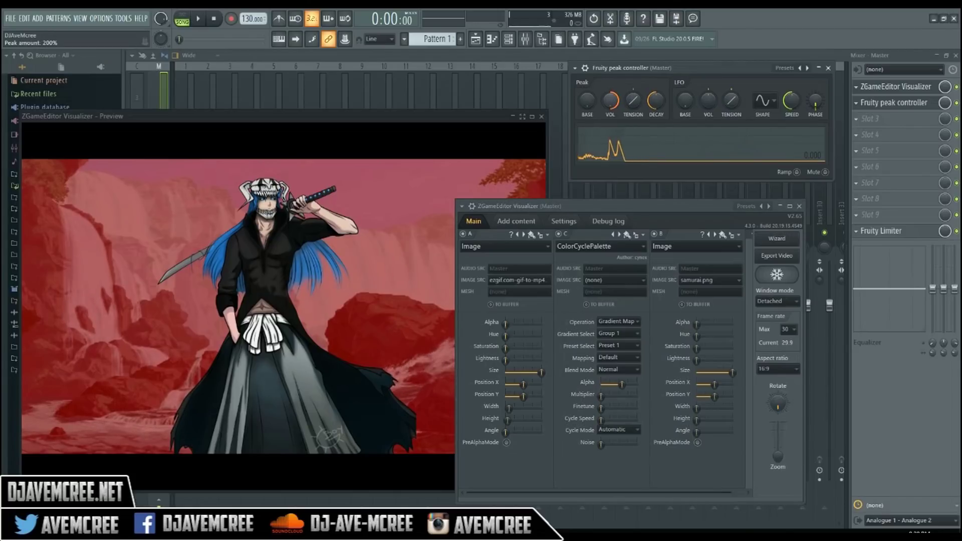
pyautogui.press('space')
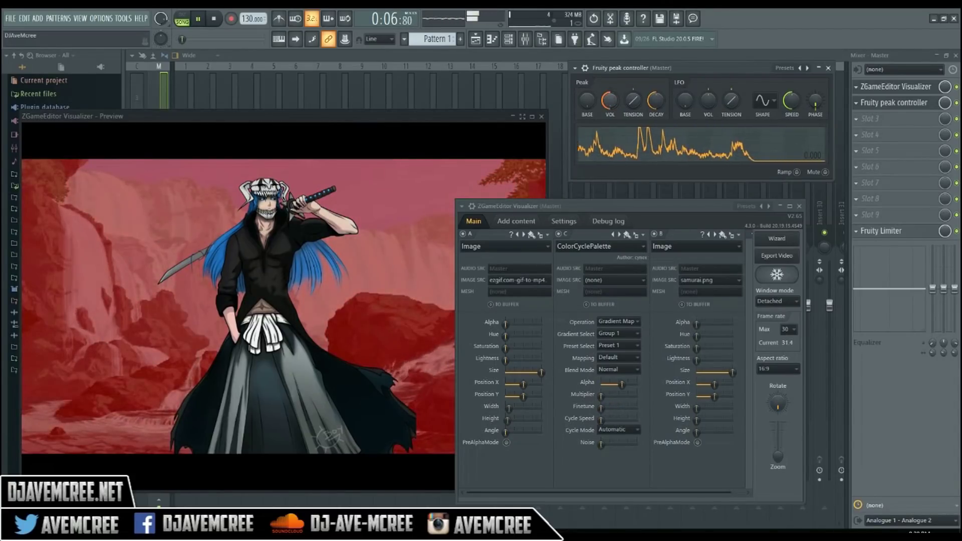
pyautogui.press('space')
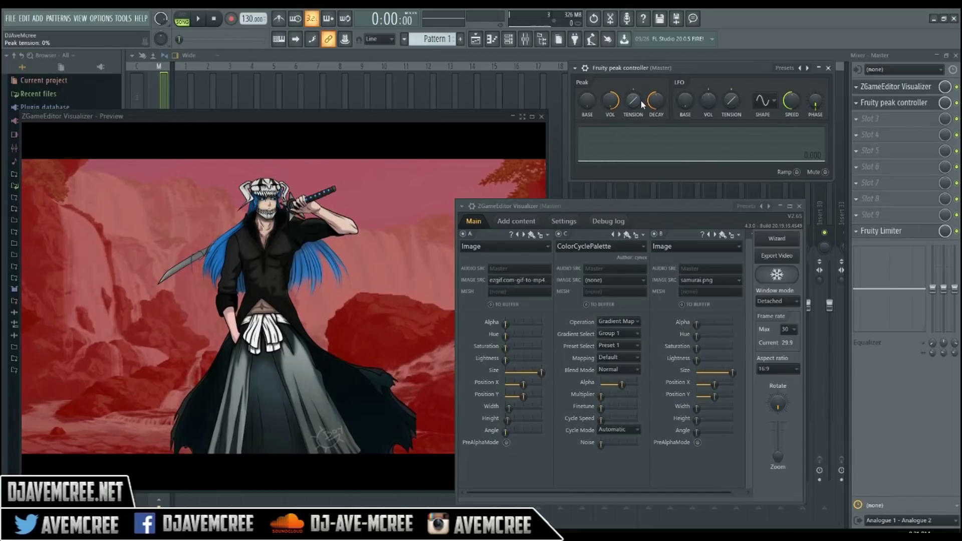
# Play the song and set the Fruity Peak Controller's peak decay speed to 32%
pyautogui.press('space')
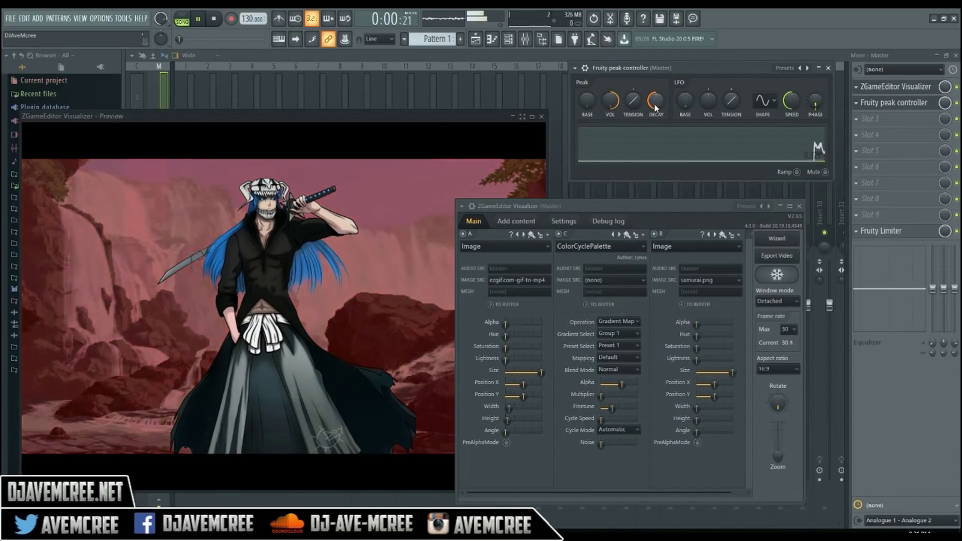
pyautogui.moveTo(656, 106)
pyautogui.mouseDown()
pyautogui.moveTo(655, 150)
pyautogui.moveTo(655, 94)
pyautogui.mouseUp()
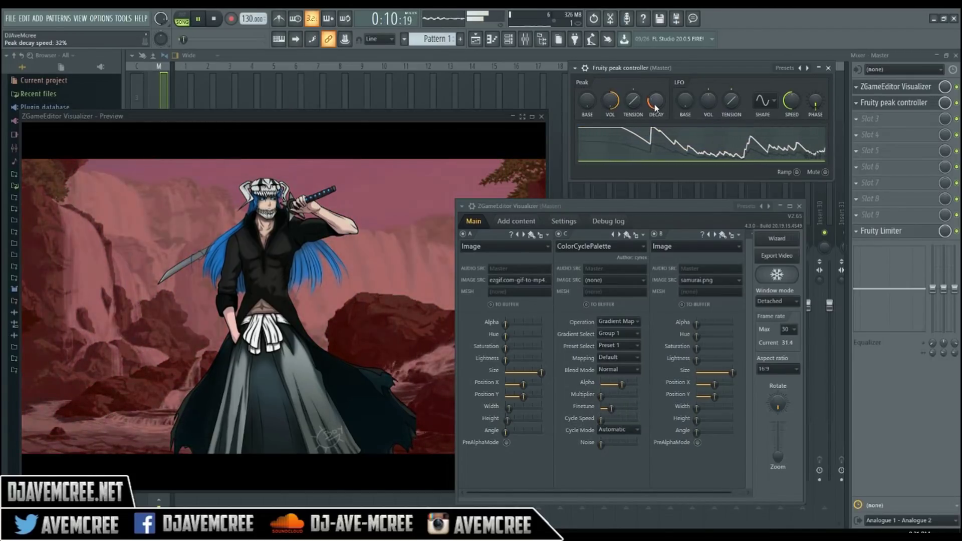
pyautogui.press('space')
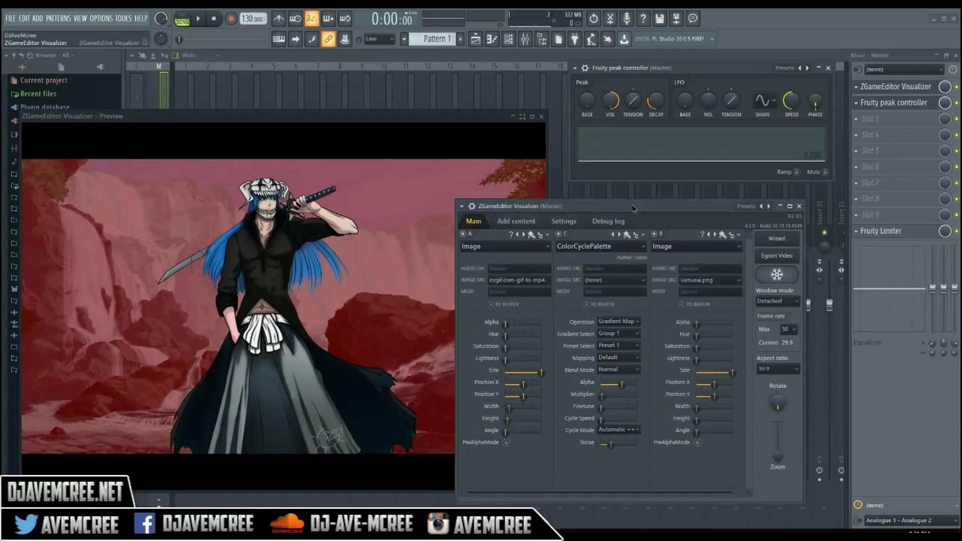
# Create an automation clip for the Position Y of layer B's samurai image and set its end point to Wave mode
pyautogui.moveTo(633, 207); pyautogui.dragTo(554, 202)
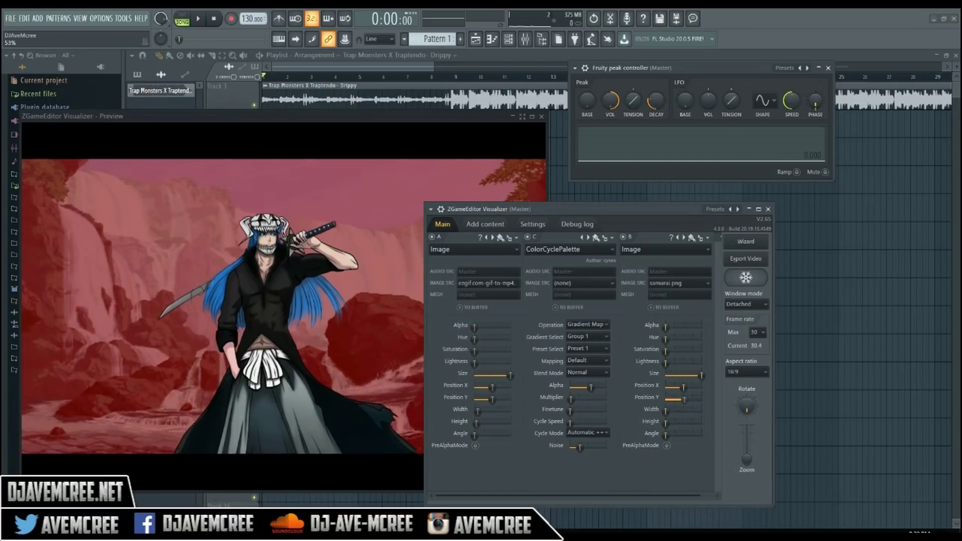
pyautogui.rightClick(683, 399)
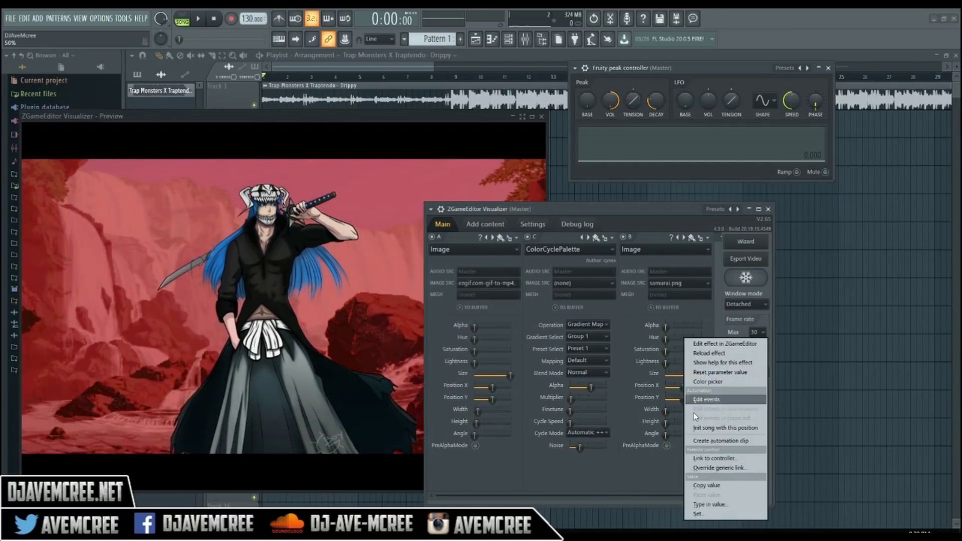
pyautogui.click(720, 441)
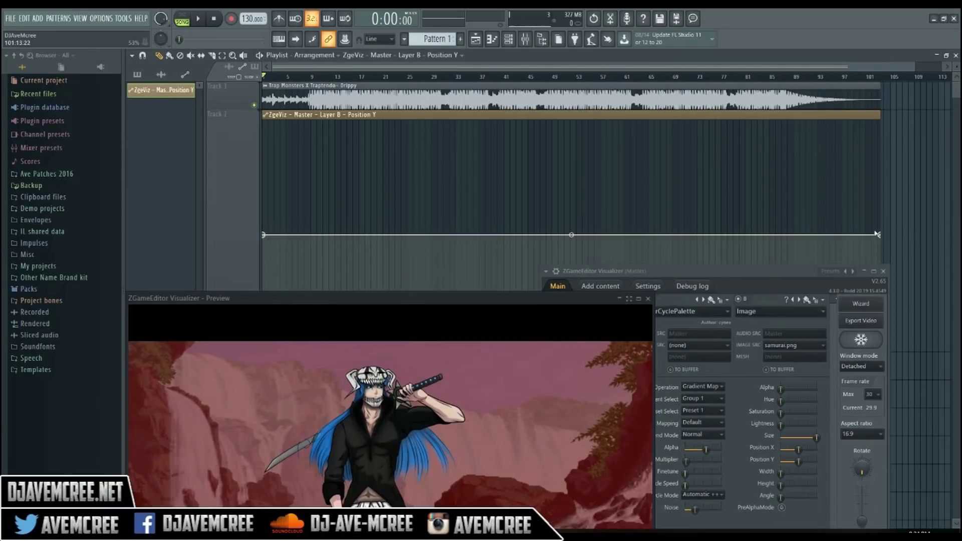
pyautogui.rightClick(882, 236)
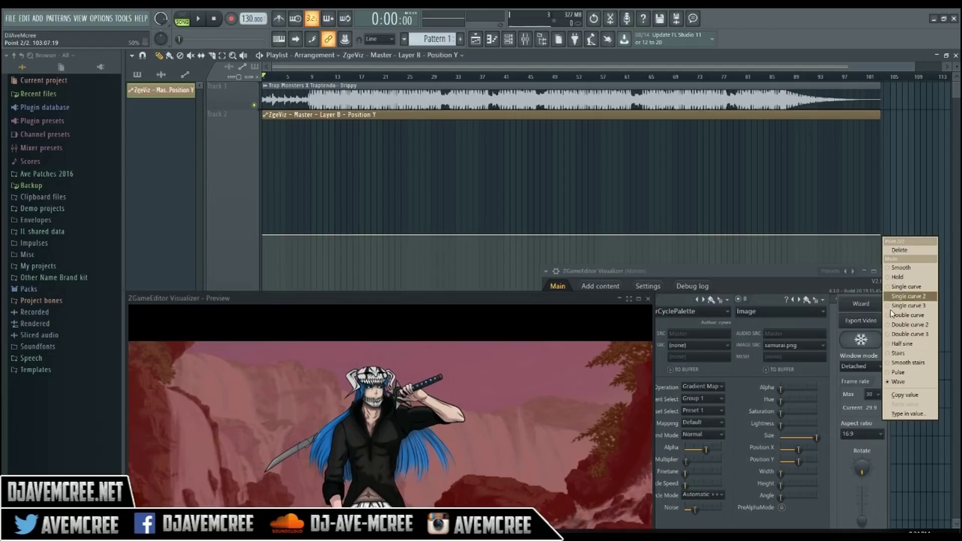
pyautogui.click(888, 383)
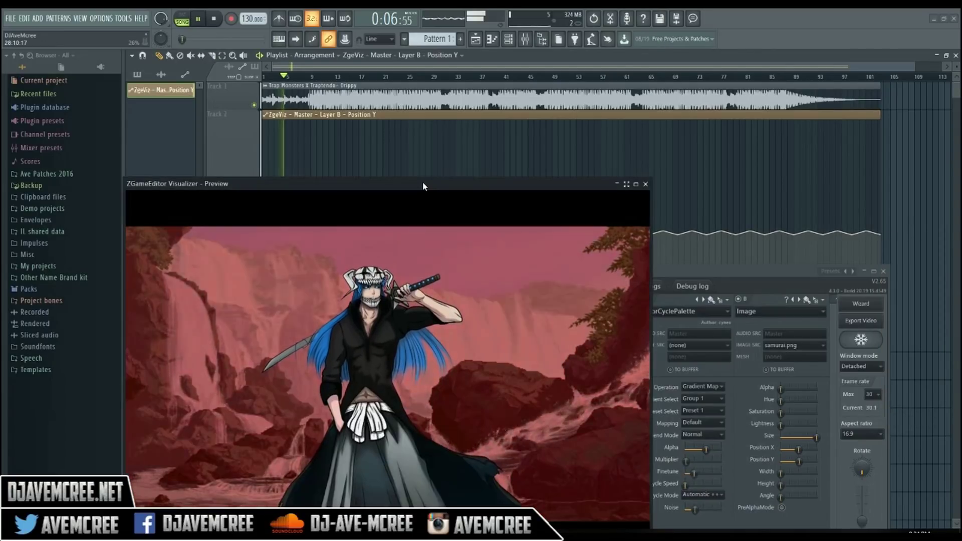
# Reshape the Position Y wave with a midpoint and tighter cycles in its first half, and play the song to check the samurai's motion
pyautogui.moveTo(422, 181); pyautogui.dragTo(394, 188)
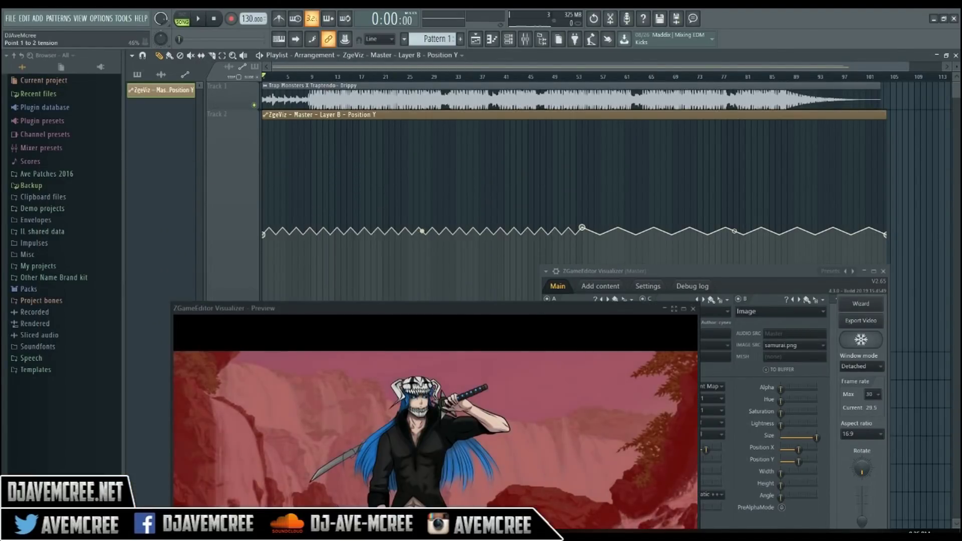
pyautogui.press('space')
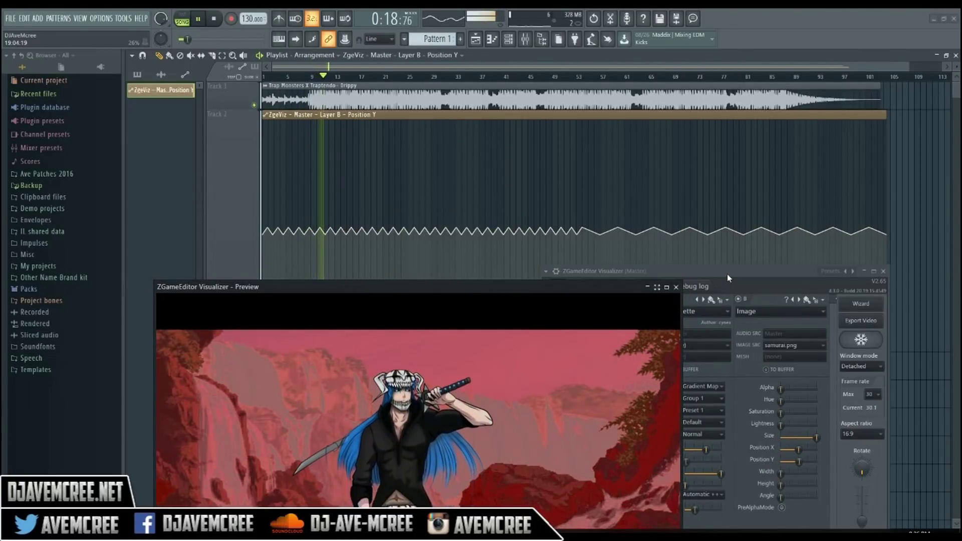
# Add a TextDraw effect as layer D and set its displayed text to "Trippy"
pyautogui.moveTo(726, 275); pyautogui.dragTo(763, 209)
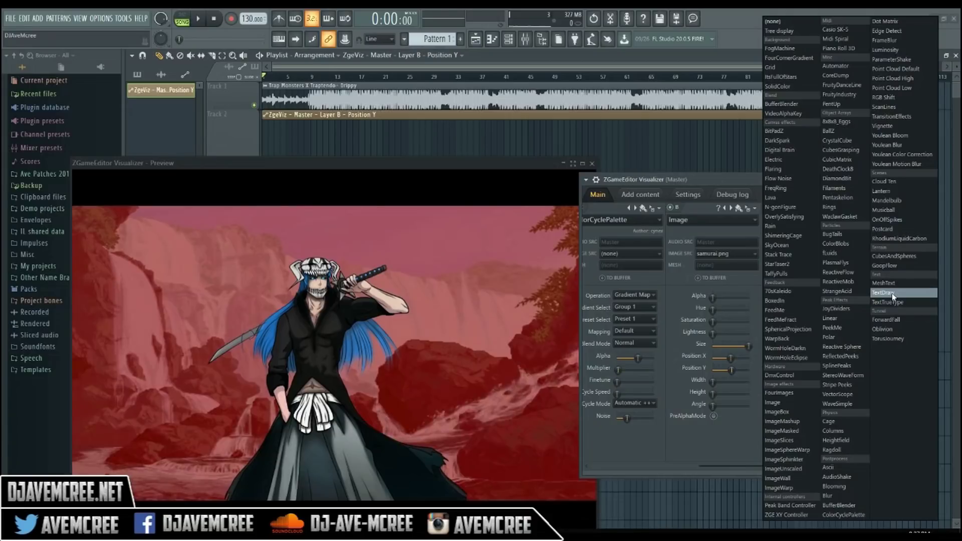
pyautogui.click(897, 296)
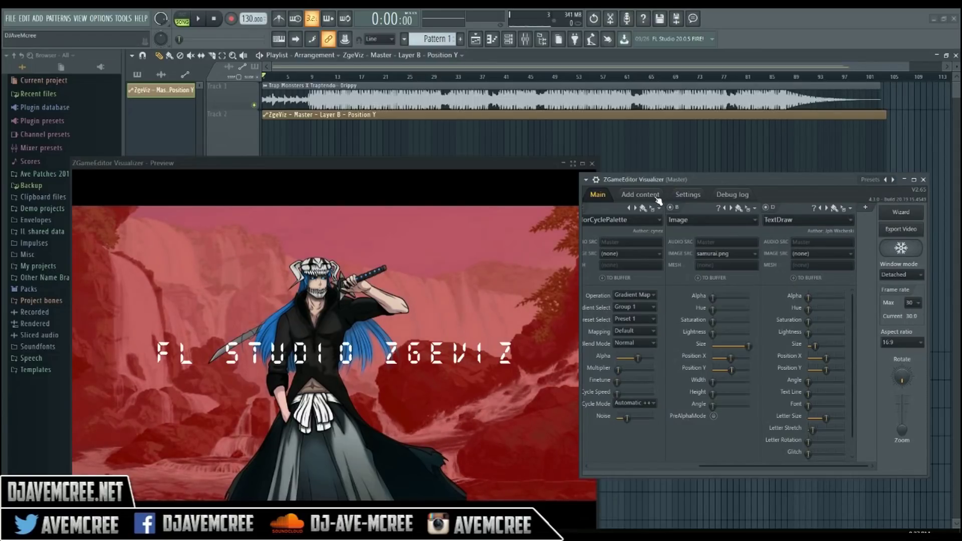
pyautogui.click(640, 194)
pyautogui.click(667, 215)
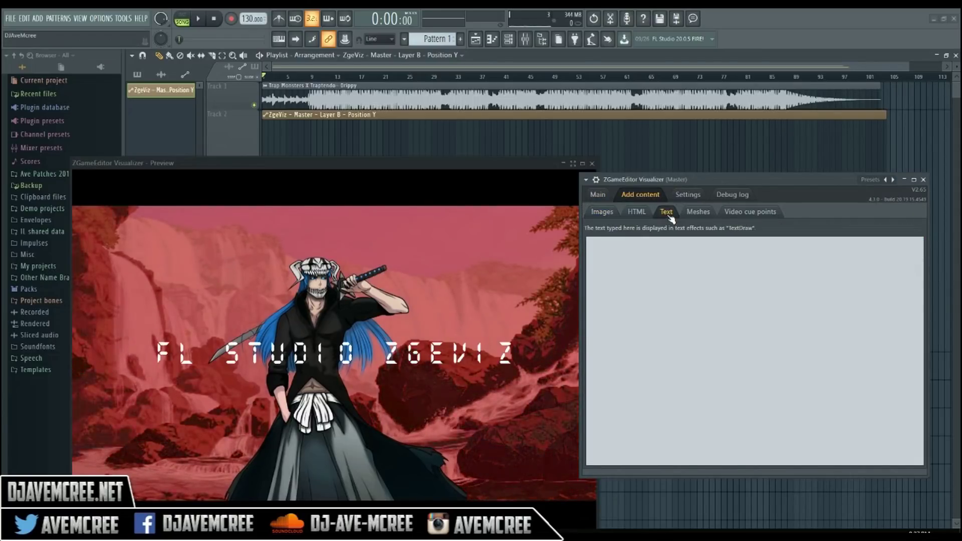
pyautogui.click(661, 261)
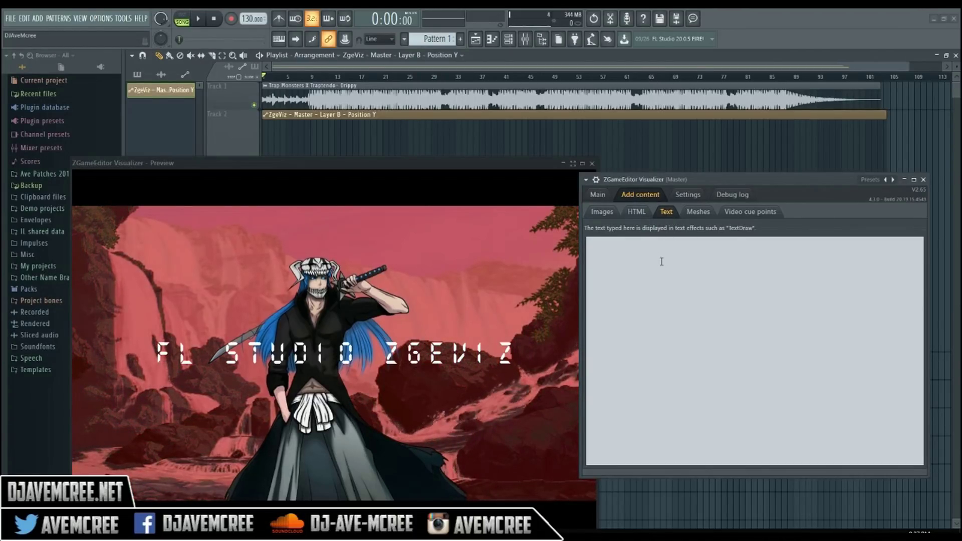
pyautogui.write('Tri')
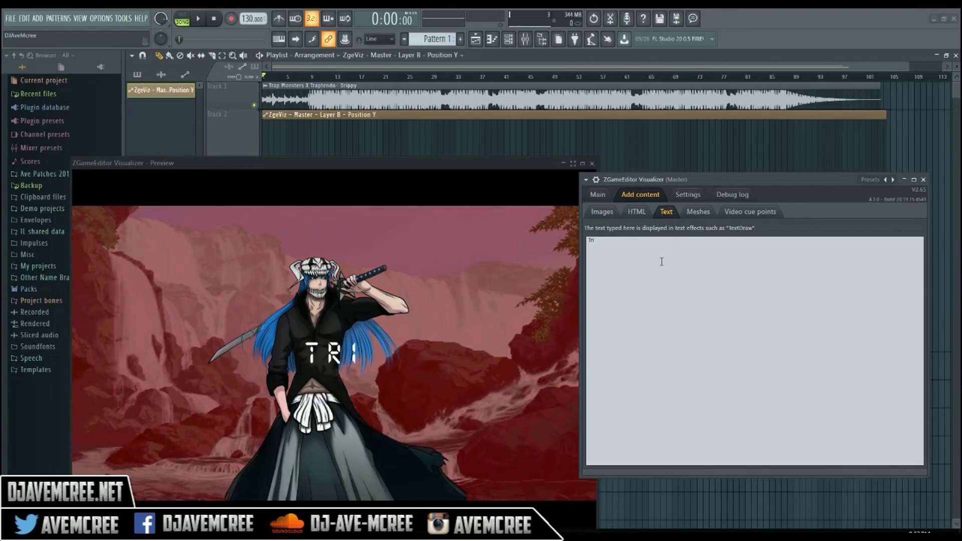
pyautogui.write('pper')
pyautogui.press('BackSpace')
pyautogui.press('BackSpace')
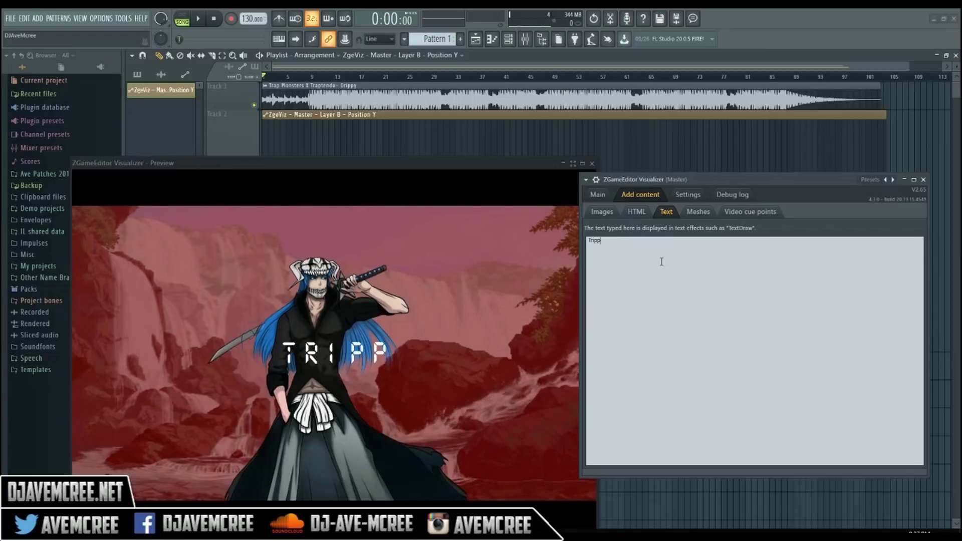
pyautogui.write('y')
pyautogui.click(598, 194)
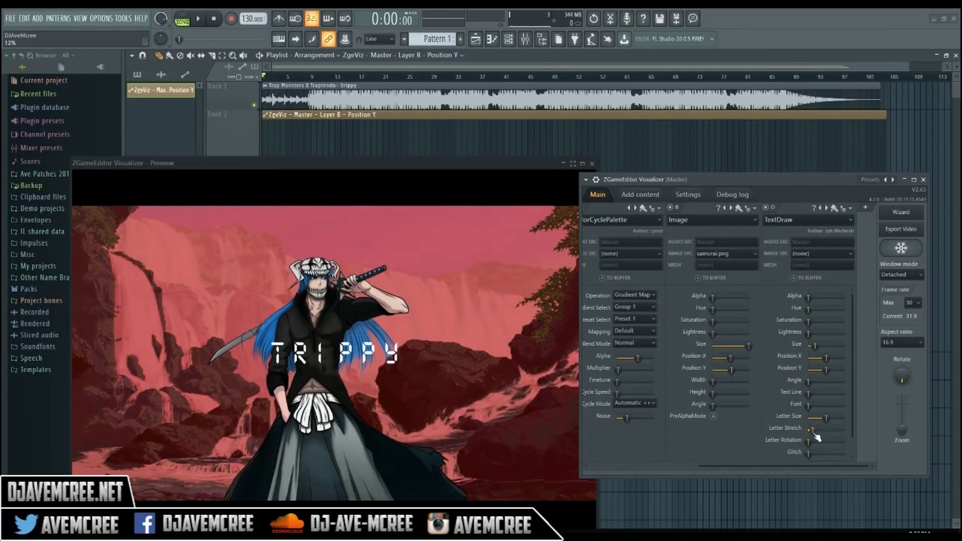
# Set the TextDraw layer's Glitch to 60% and enlarge the text to a Size of 57%
pyautogui.scroll(1, 814, 434)
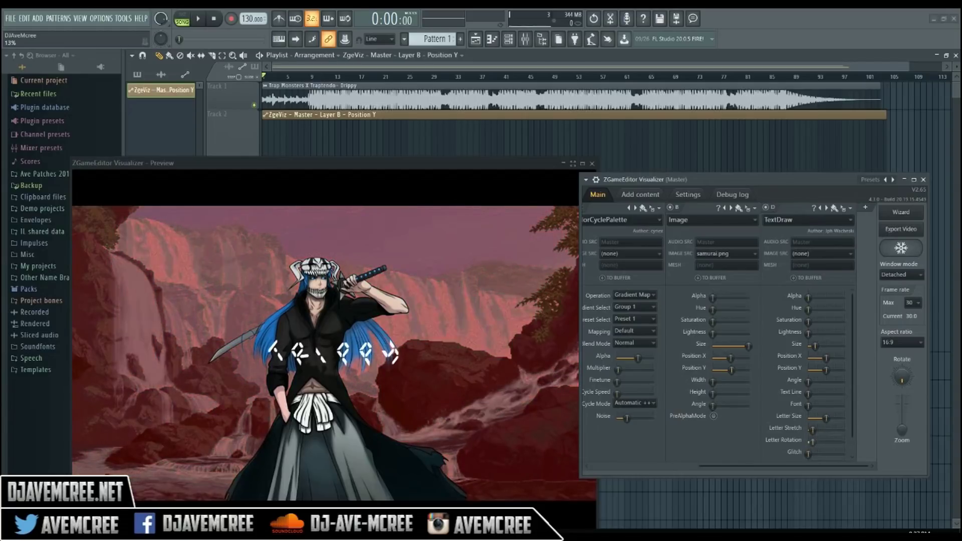
pyautogui.scroll(3, 812, 441)
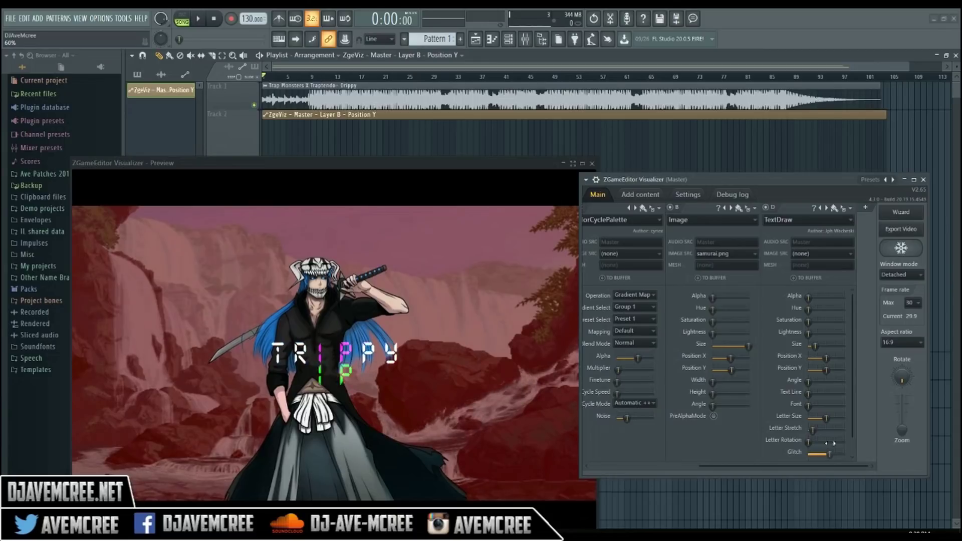
pyautogui.scroll(-1, 856, 397)
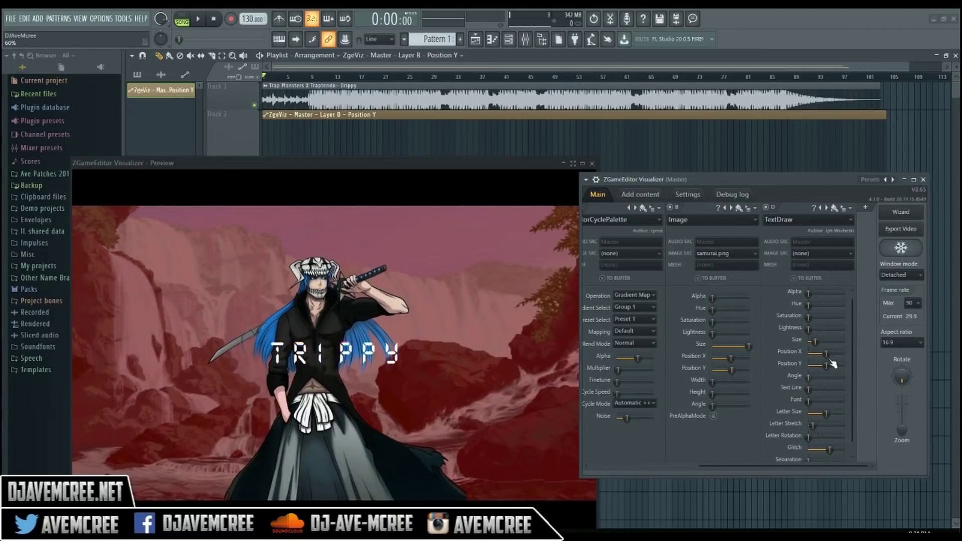
pyautogui.scroll(10, 817, 341)
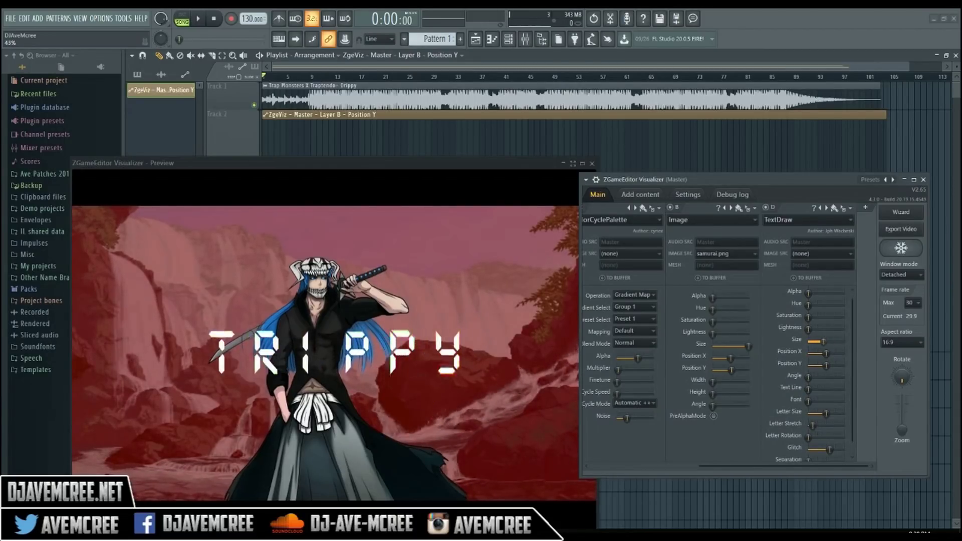
pyautogui.scroll(1, 826, 341)
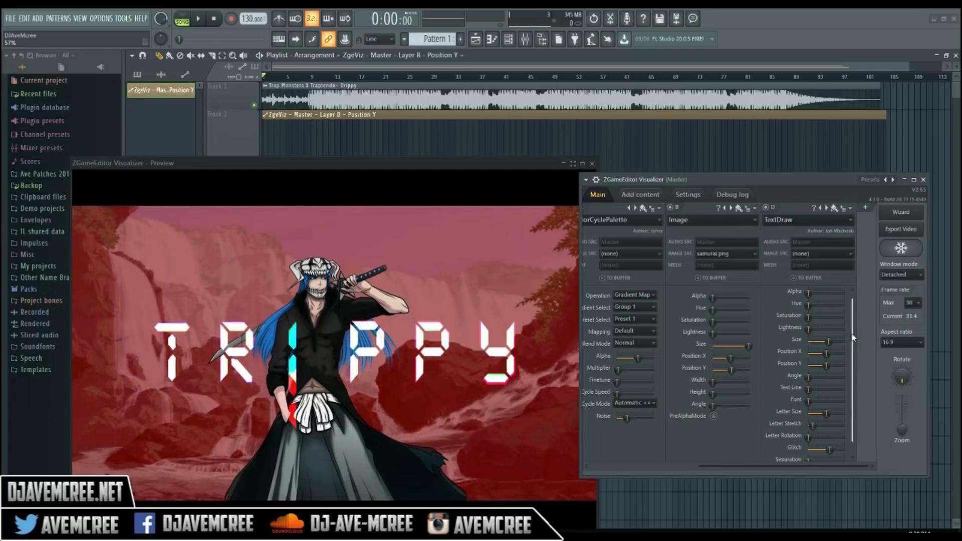
pyautogui.scroll(-2, 852, 370)
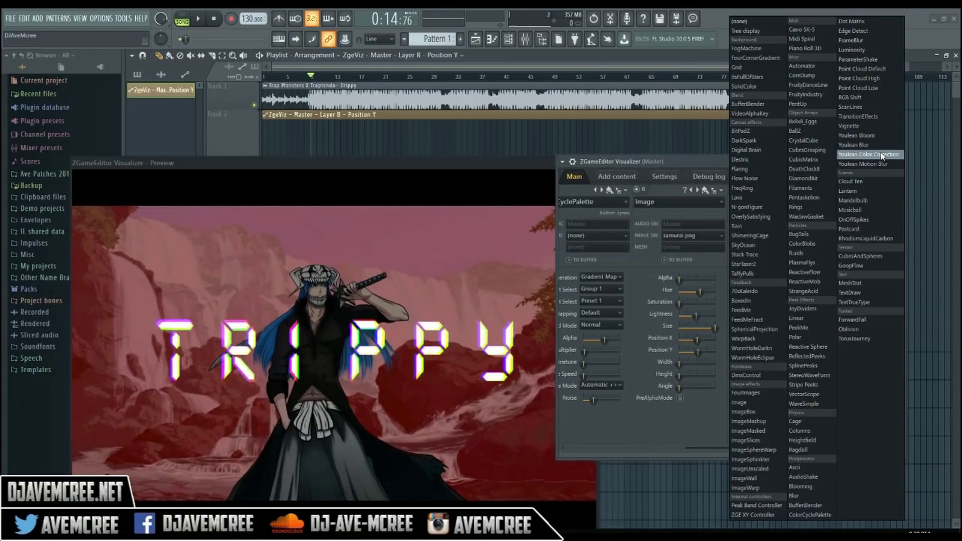
# Add a Youlean Color Correction layer between the samurai image and the TextDraw layer, and set its Gamma to 47% after testing during playback
pyautogui.click(881, 157)
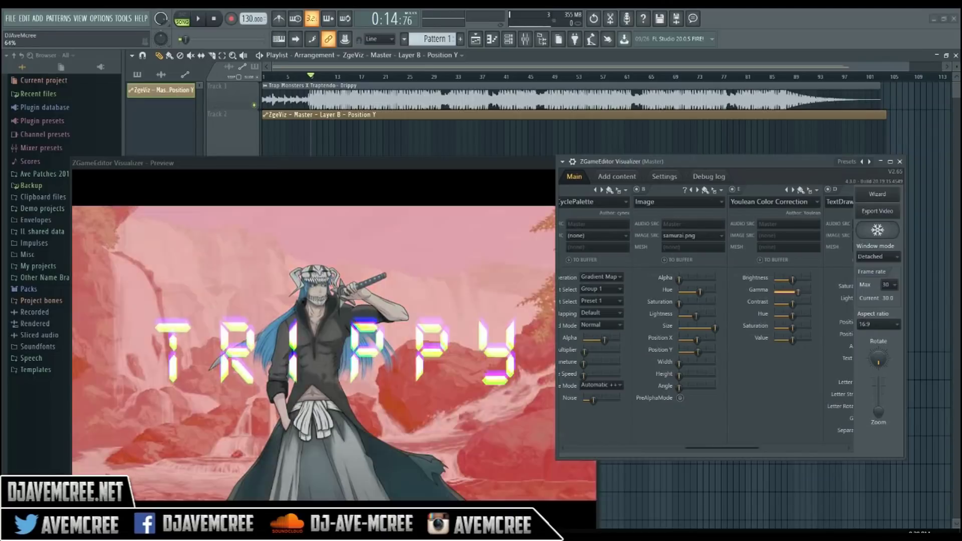
pyautogui.moveTo(792, 292); pyautogui.dragTo(799, 292)
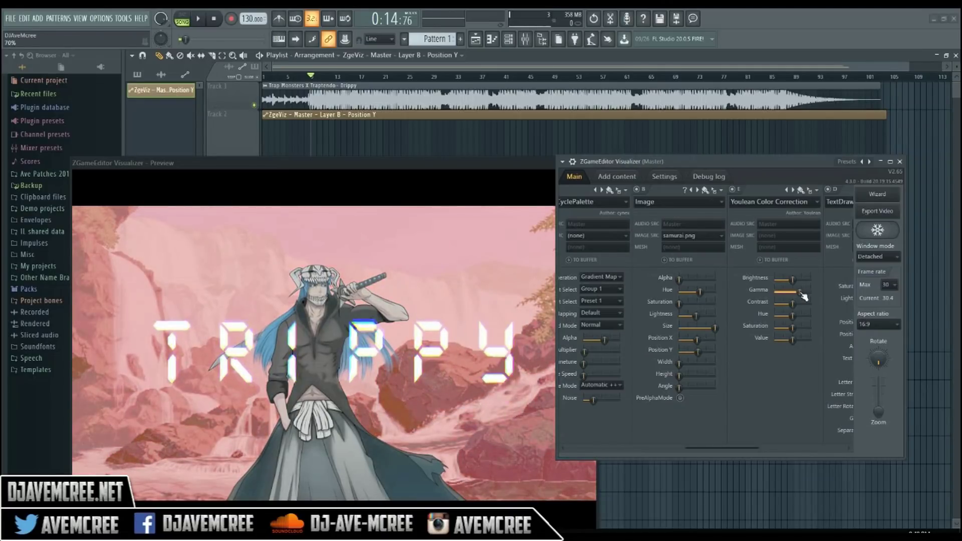
pyautogui.press('space')
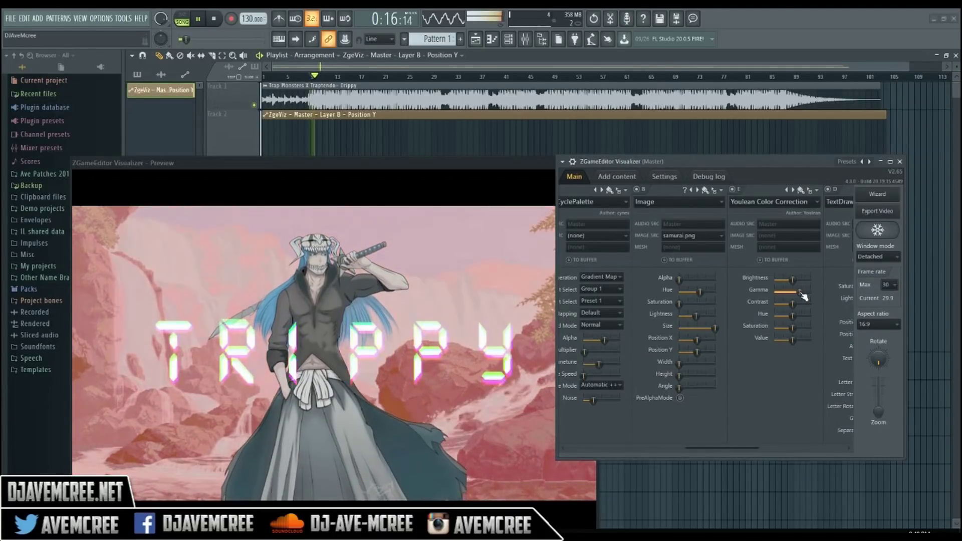
pyautogui.moveTo(802, 296); pyautogui.dragTo(796, 299)
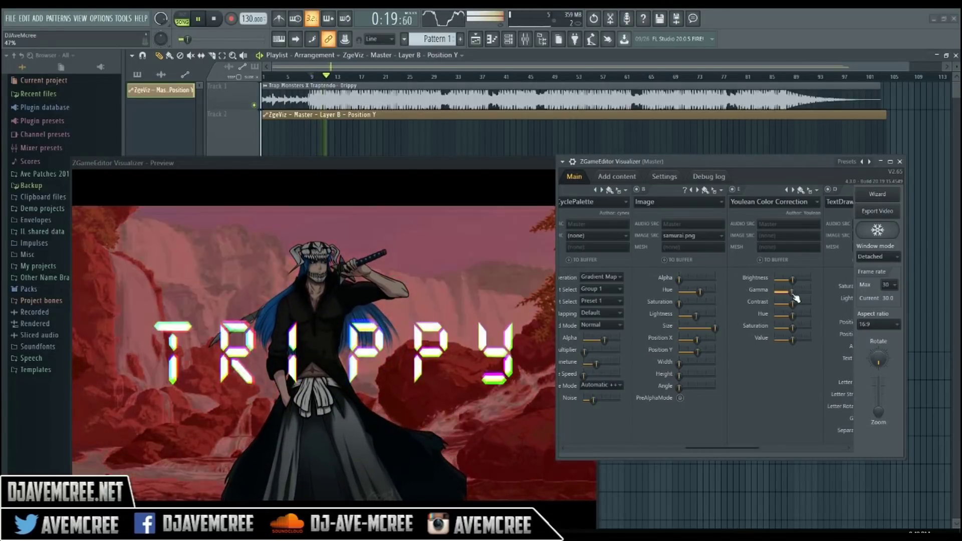
pyautogui.press('space')
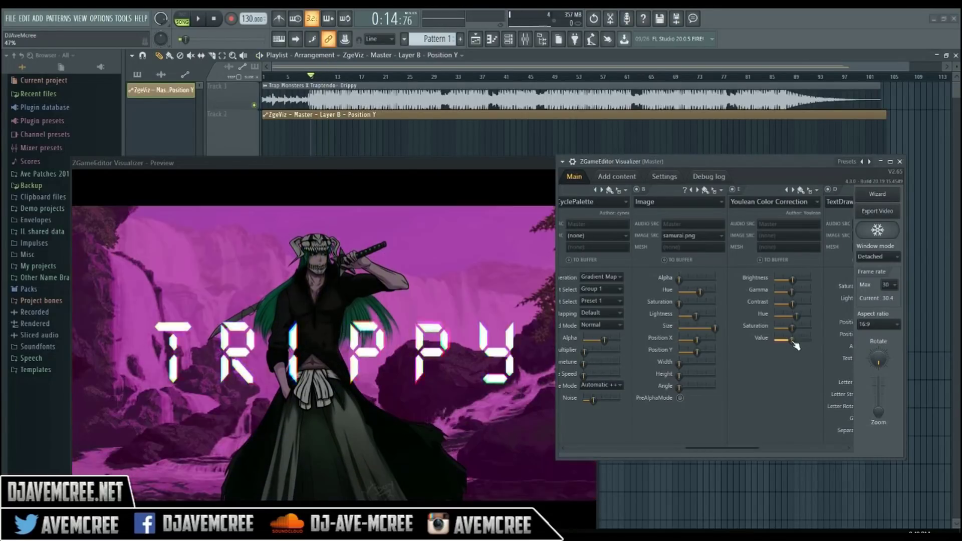
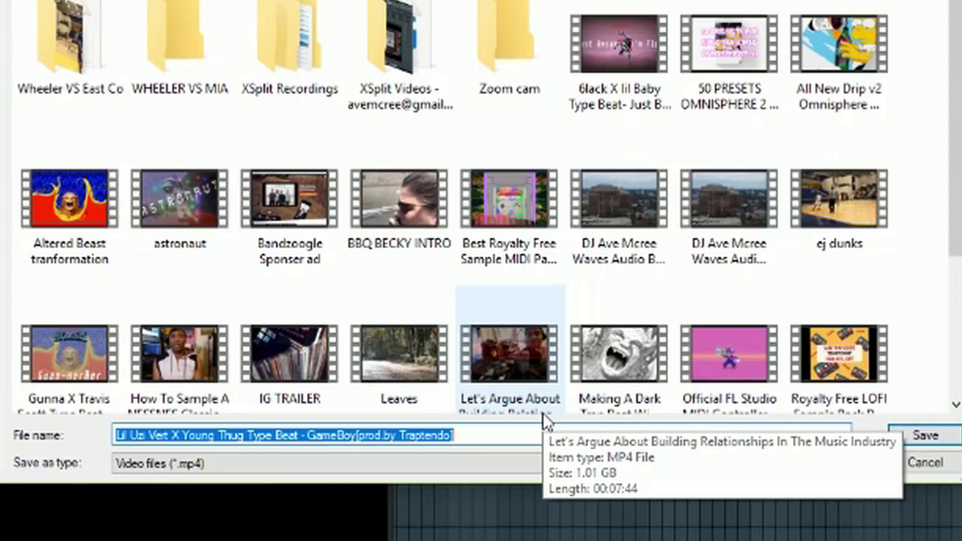
# Name the exported MP4 video "Trap Monsters X Traptendo - Trippy"
pyautogui.write('T')
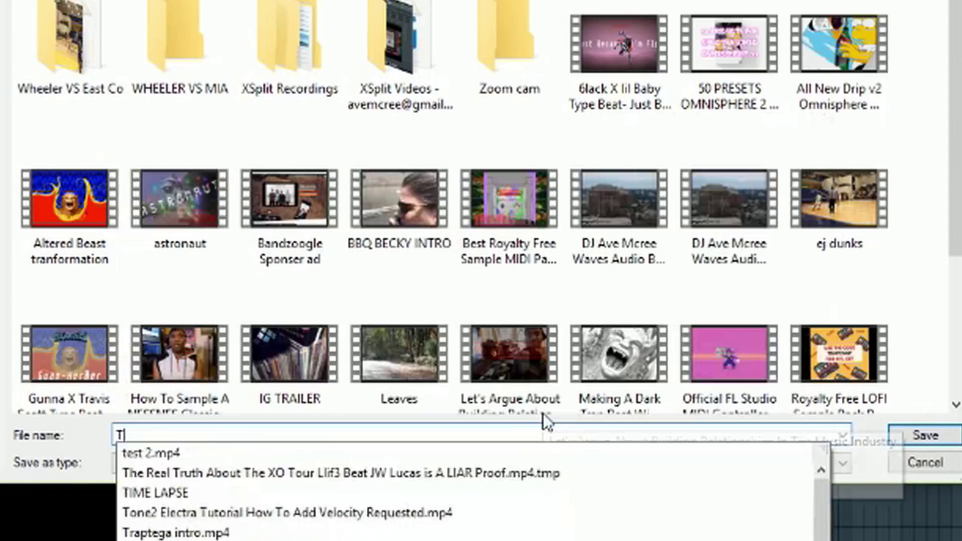
pyautogui.write('rap Monsters X Traptendo -')
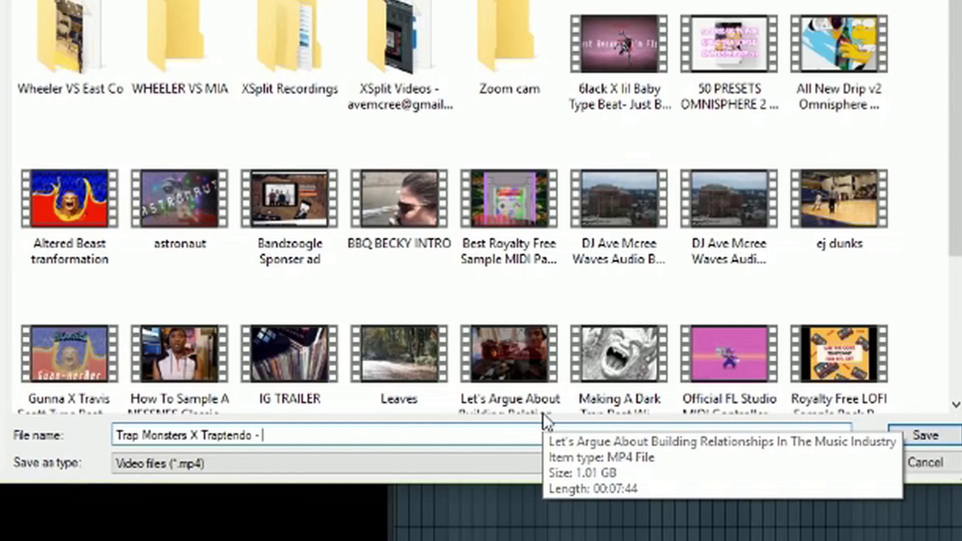
pyautogui.write('Trippy')
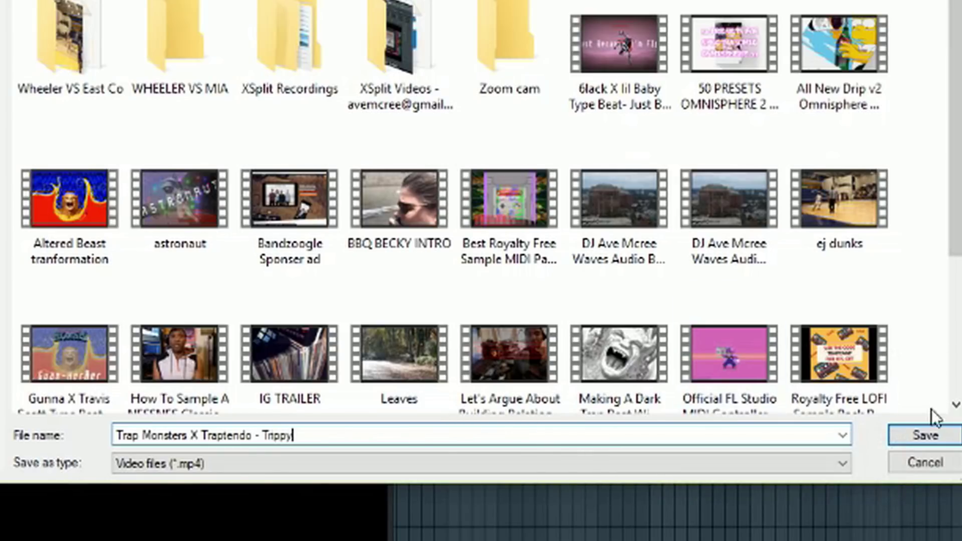
# Confirm the export file name, review the advanced export settings under the custom preset, and select the YouTube HD (1920x1080) preset
pyautogui.click(923, 436)
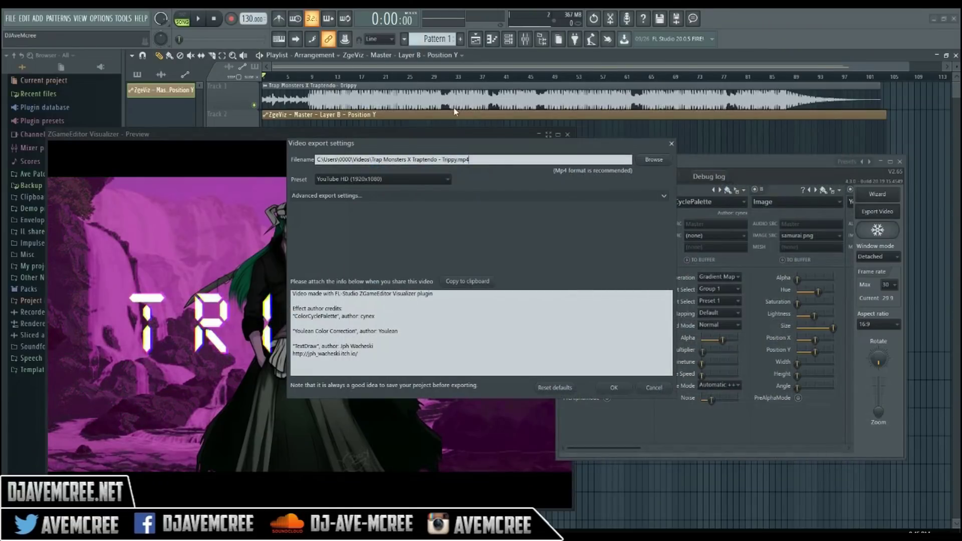
pyautogui.click(429, 179)
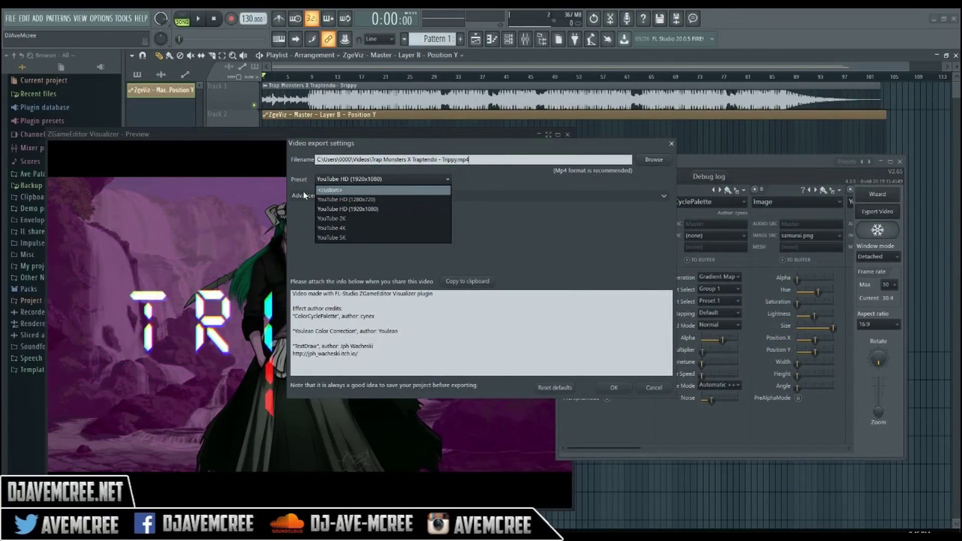
pyautogui.click(321, 190)
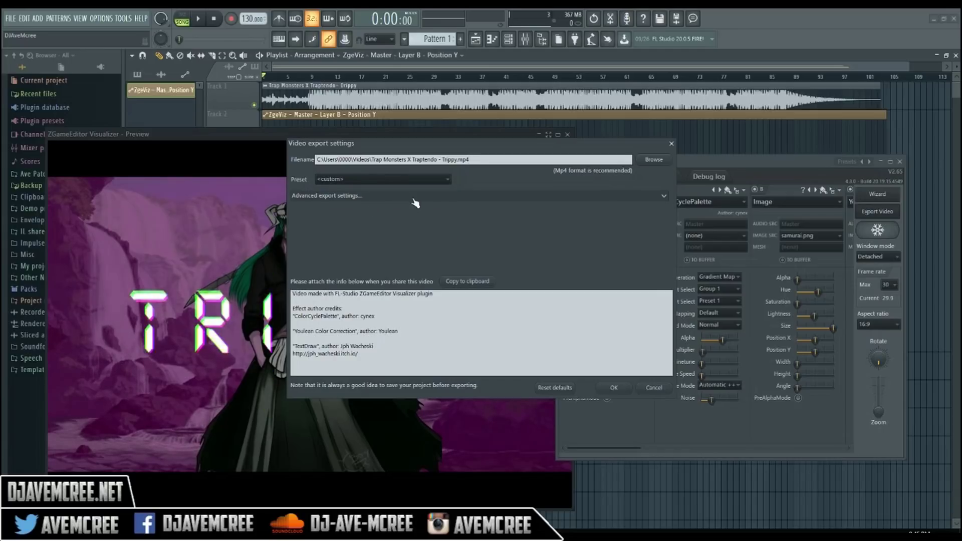
pyautogui.click(664, 199)
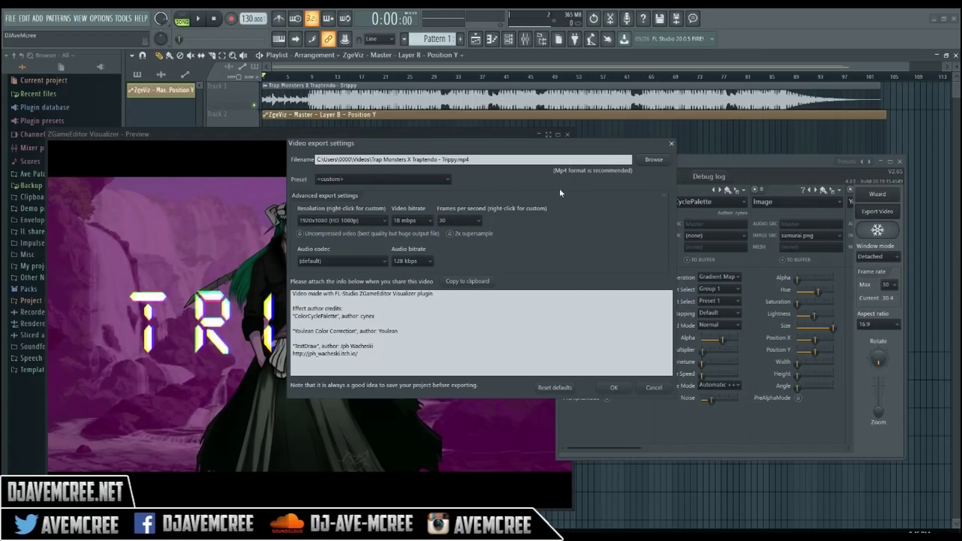
pyautogui.click(447, 179)
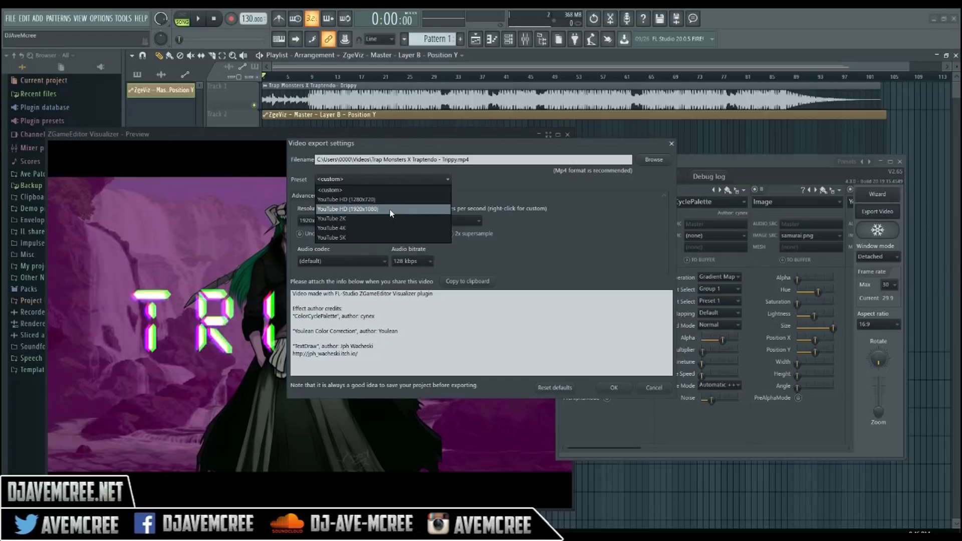
pyautogui.click(390, 210)
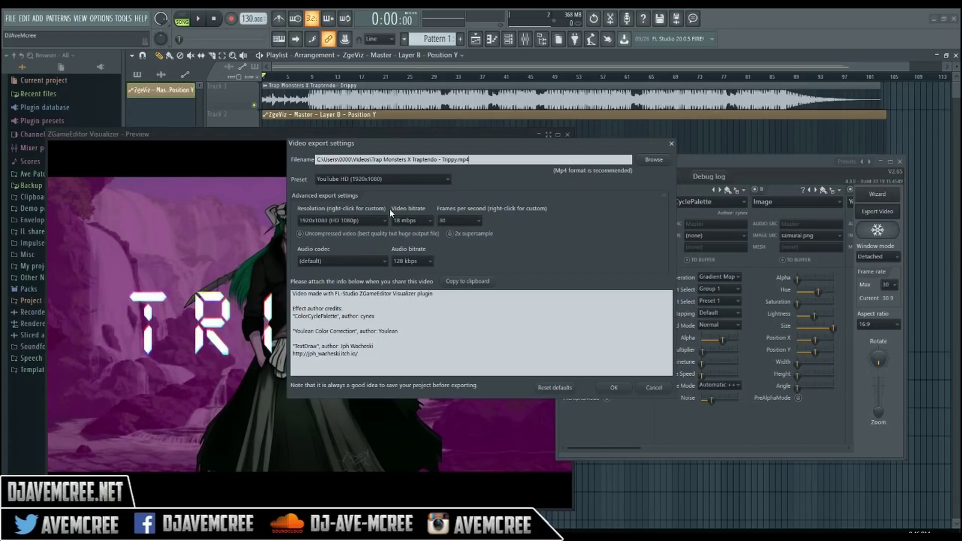
pyautogui.click(664, 195)
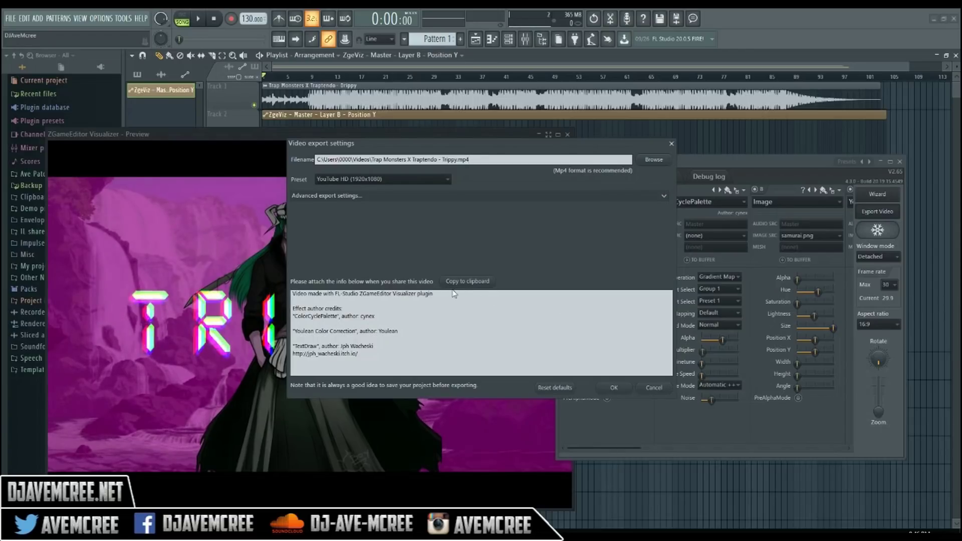
# Copy the effect author credits to the clipboard and start rendering the full song with the video export settings
pyautogui.click(483, 282)
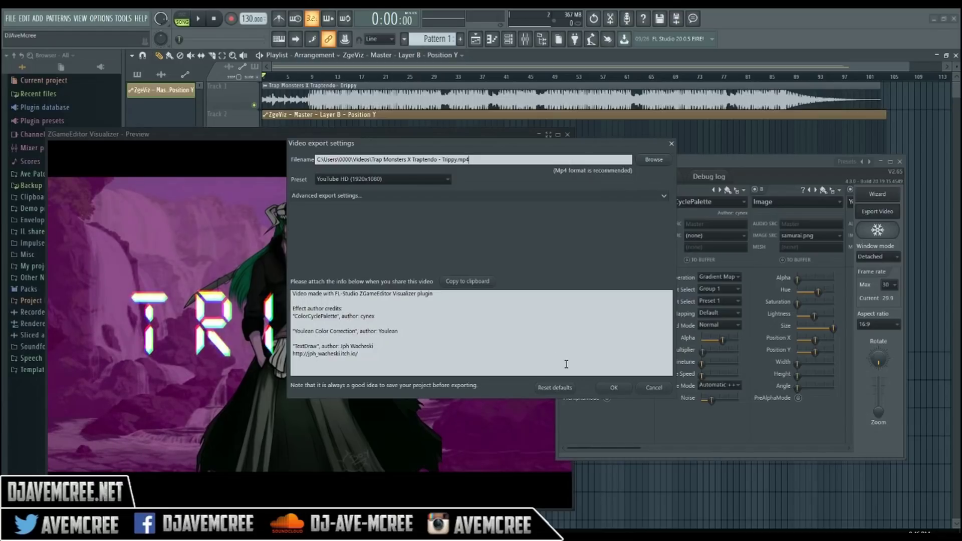
pyautogui.click(615, 389)
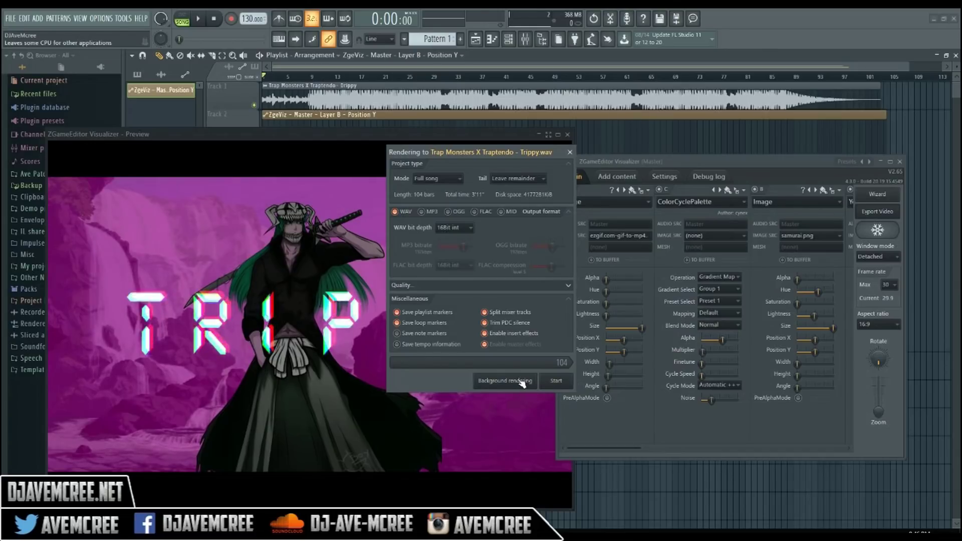
pyautogui.click(556, 381)
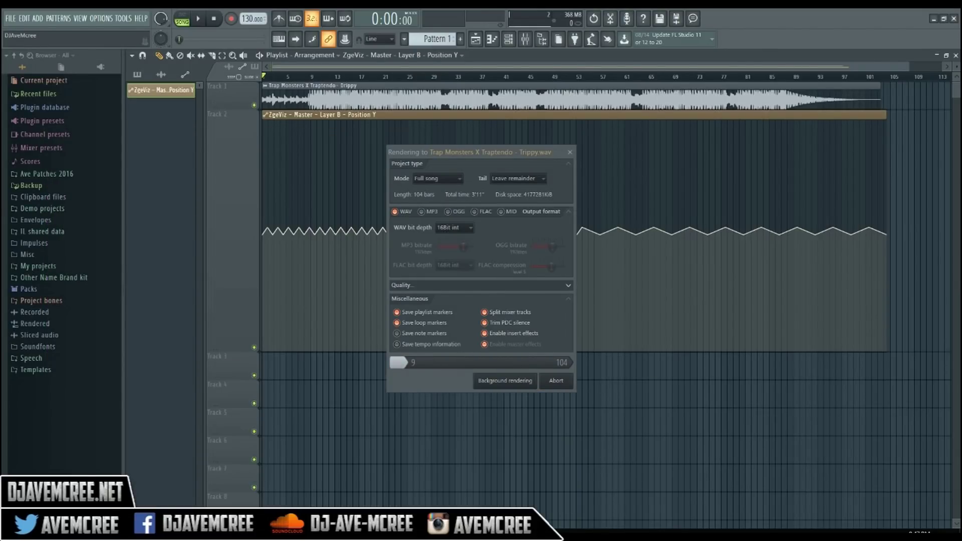